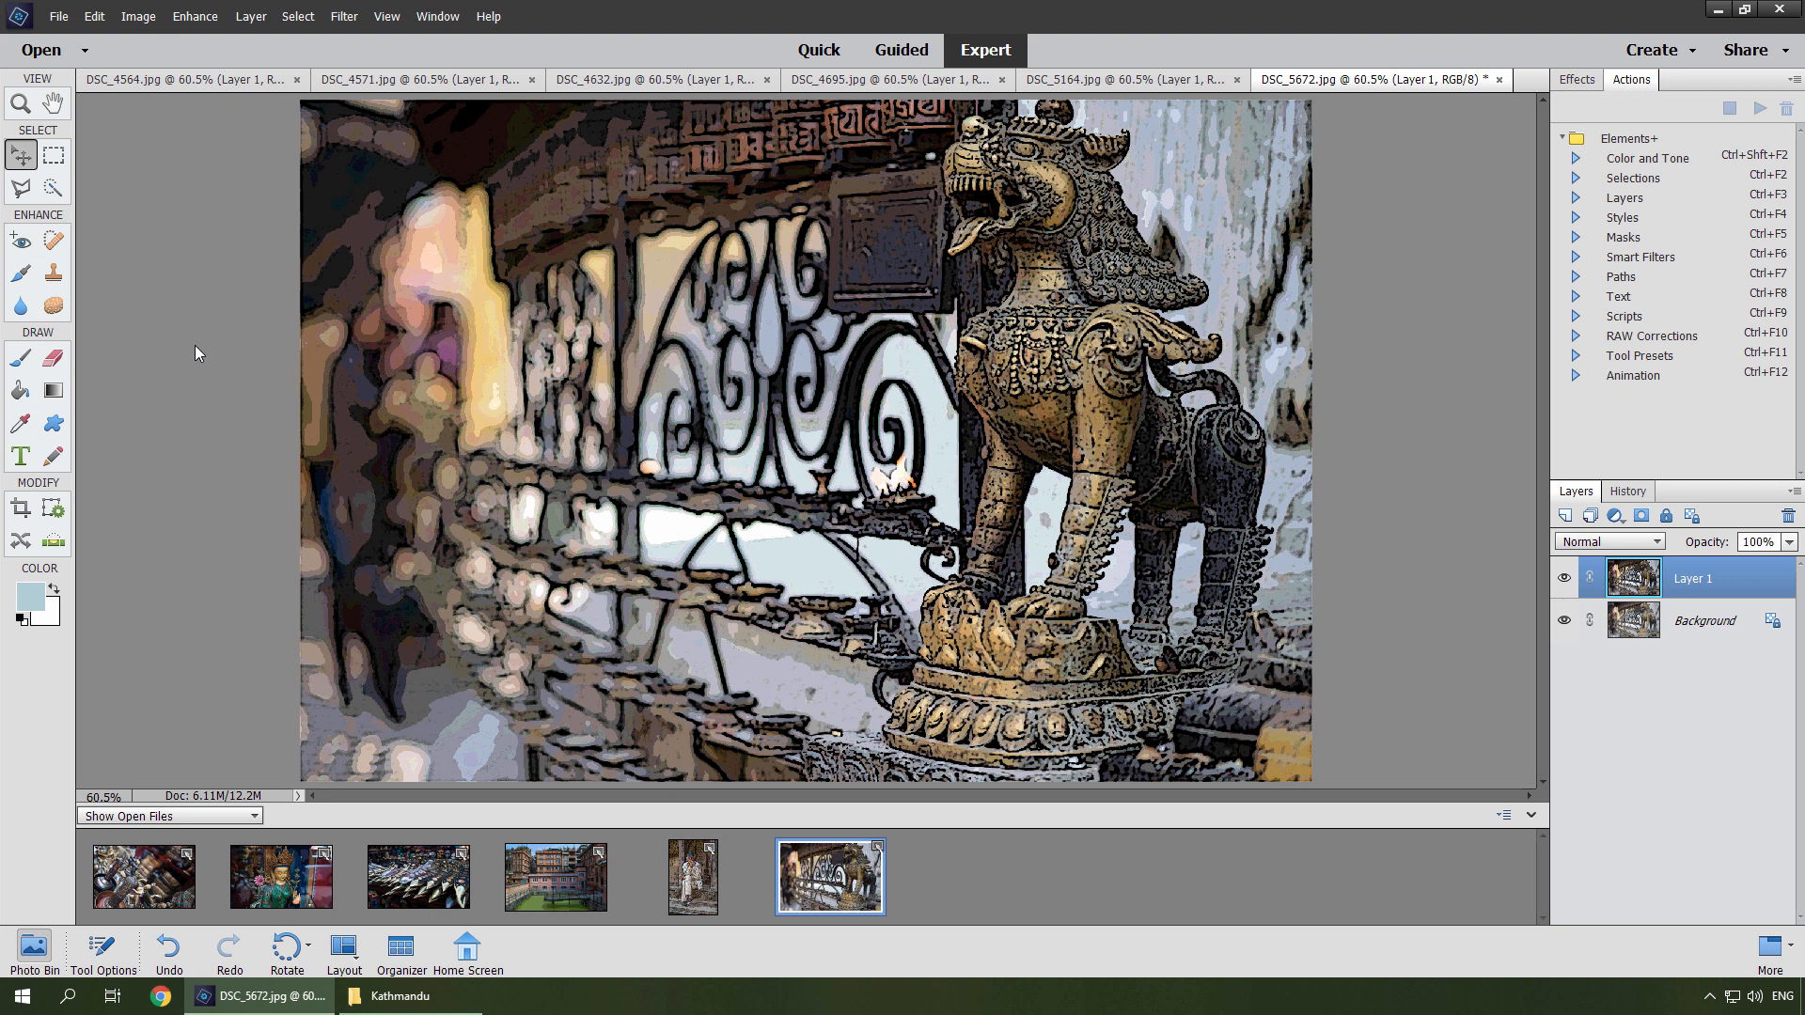
Browse through the open photos in the photo bin.
{"action": "left_click", "coordinate": [548, 874]}
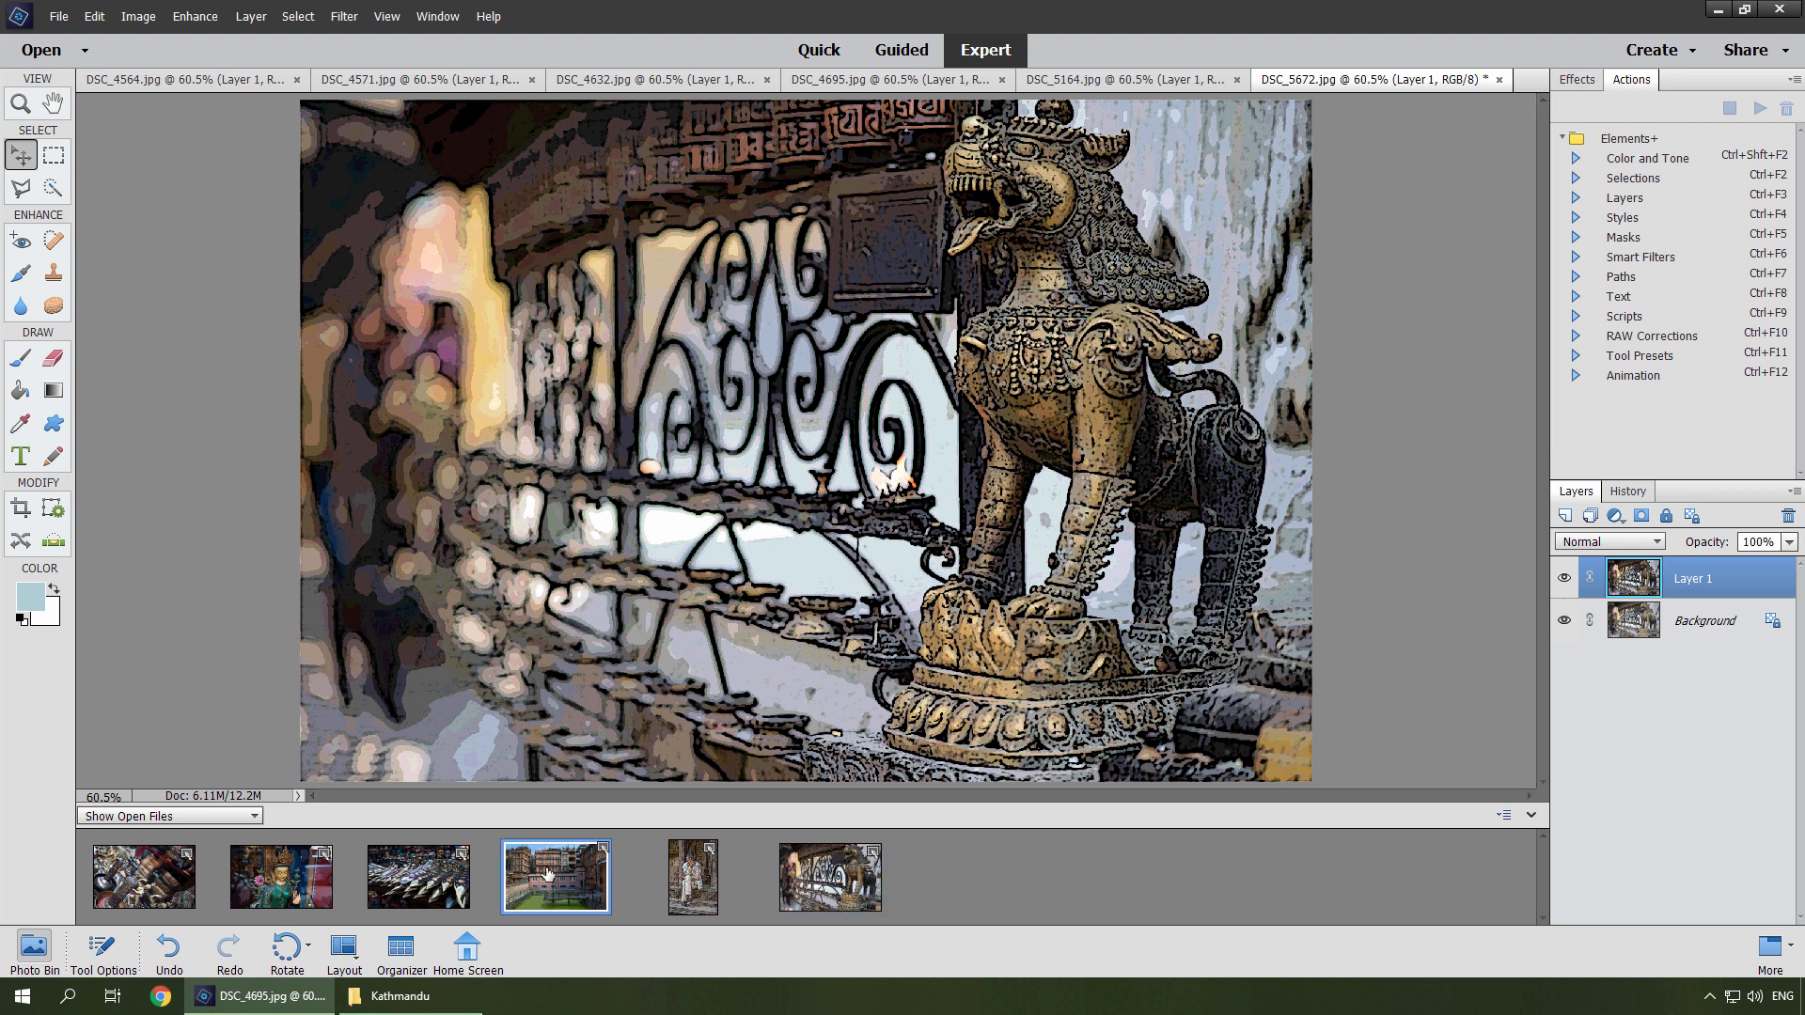
{"action": "left_click", "coordinate": [269, 884]}
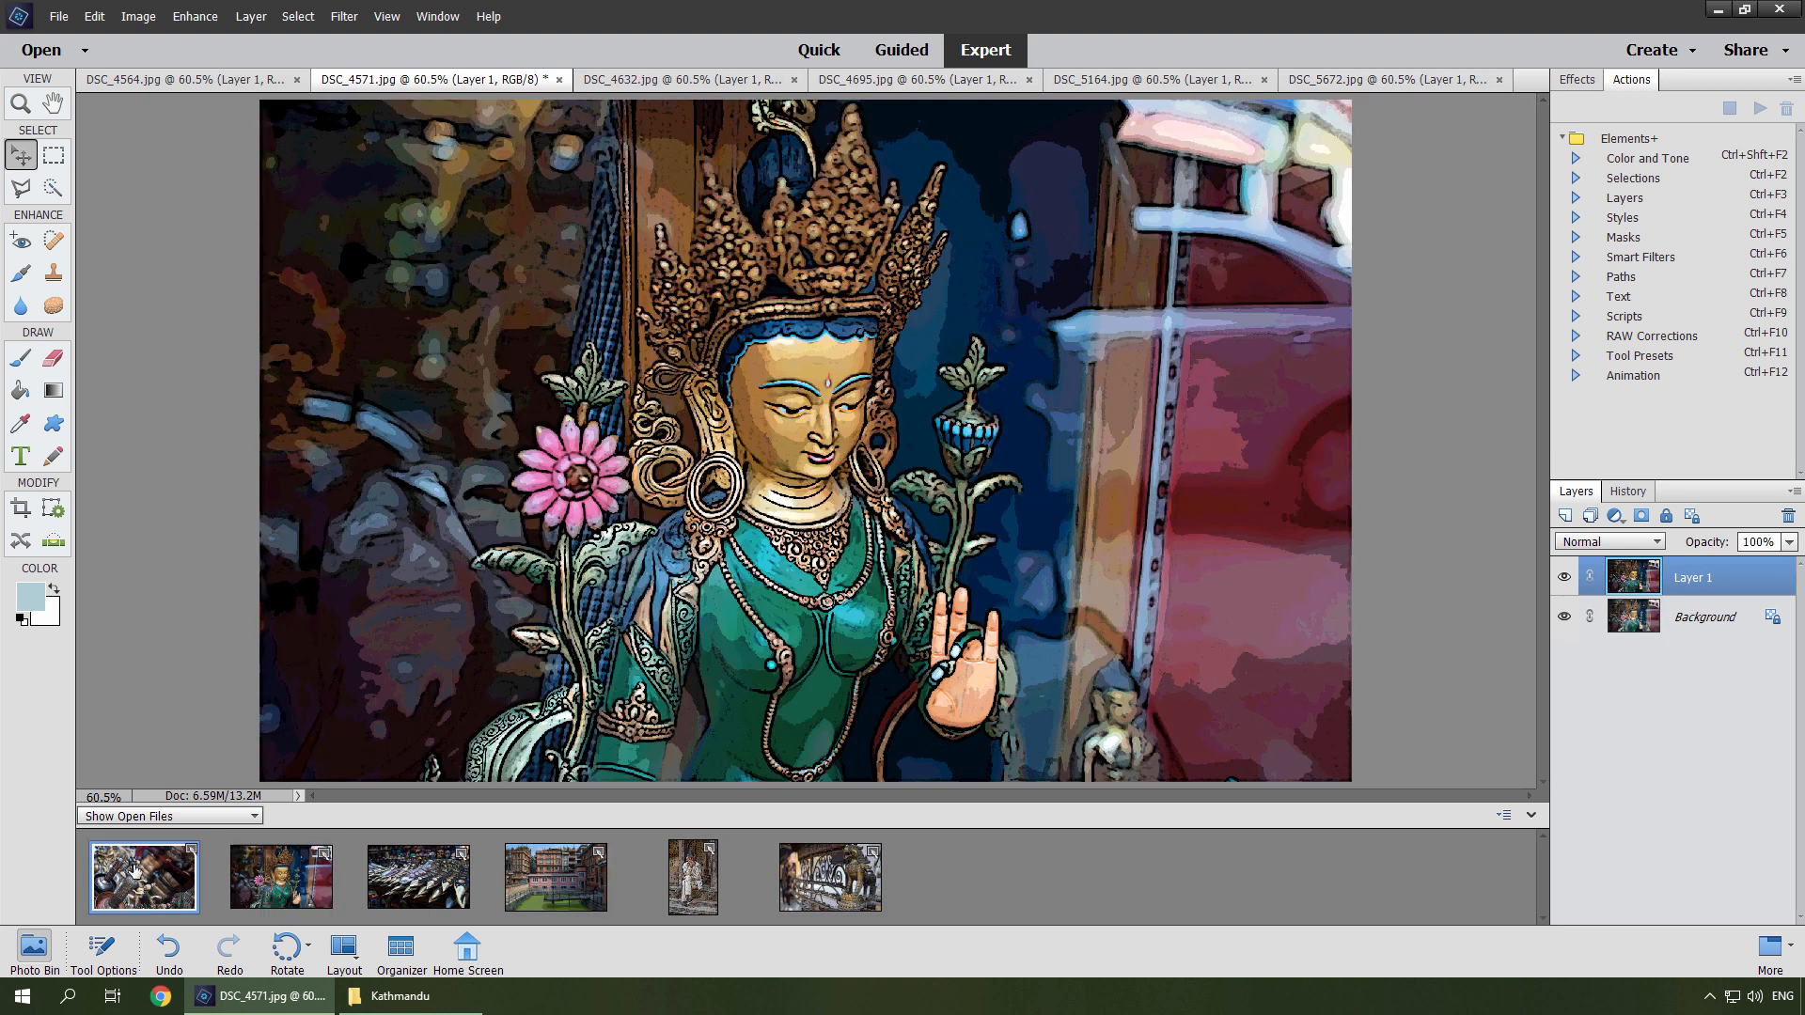
{"action": "left_click", "coordinate": [135, 872]}
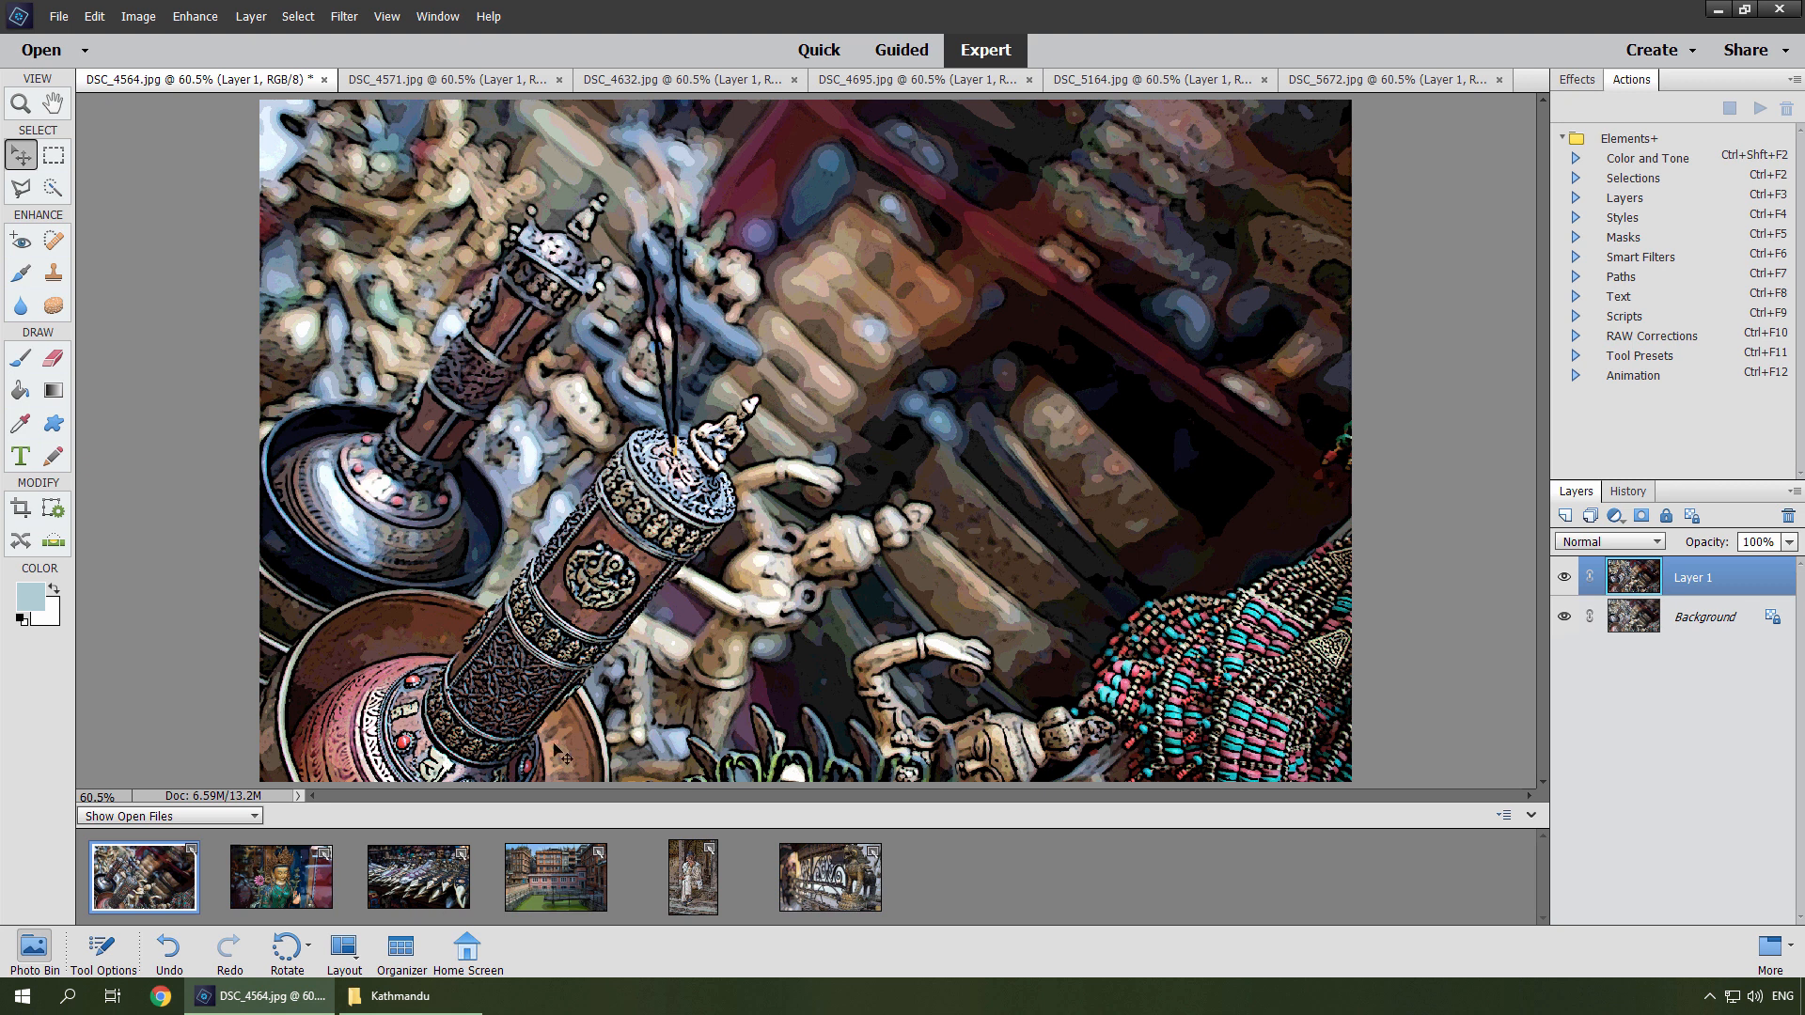
Open the Elements+ Scripts dialog and create a droplet from the Edges script Rough Bounds without image saving.
{"action": "left_click", "coordinate": [1610, 318]}
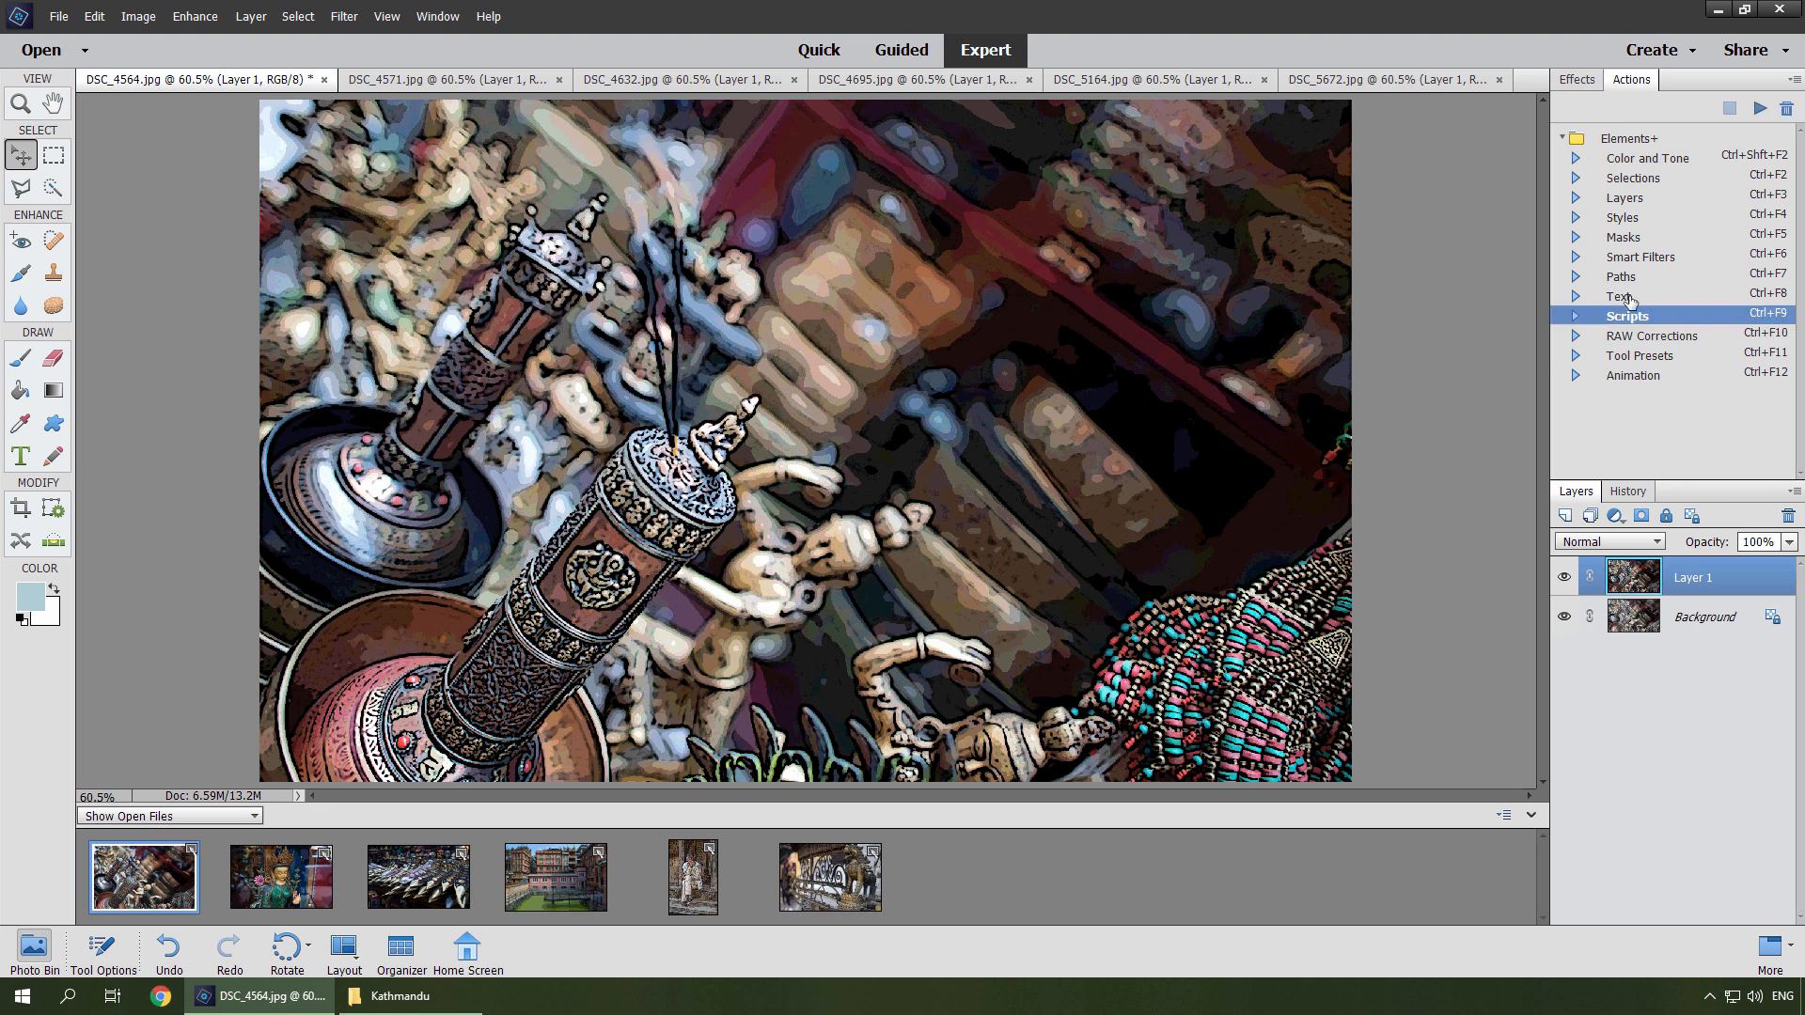
{"action": "left_click", "coordinate": [1758, 109]}
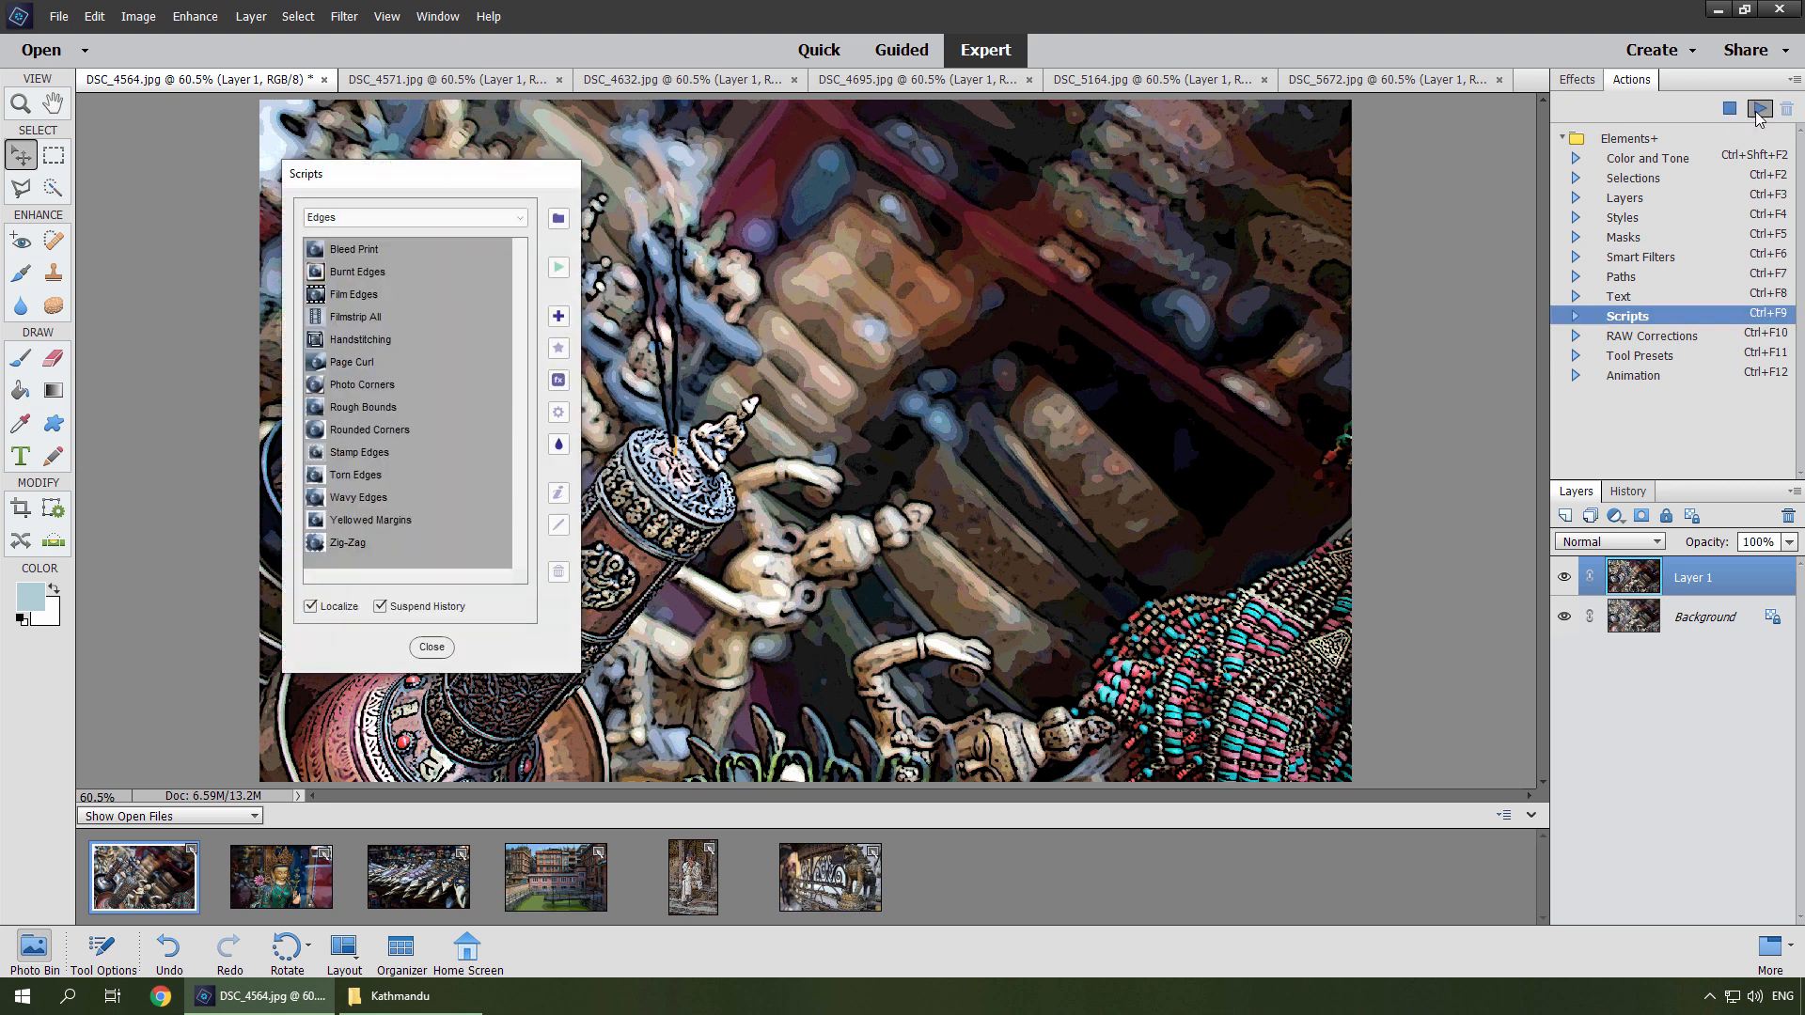
{"action": "left_click", "coordinate": [359, 408]}
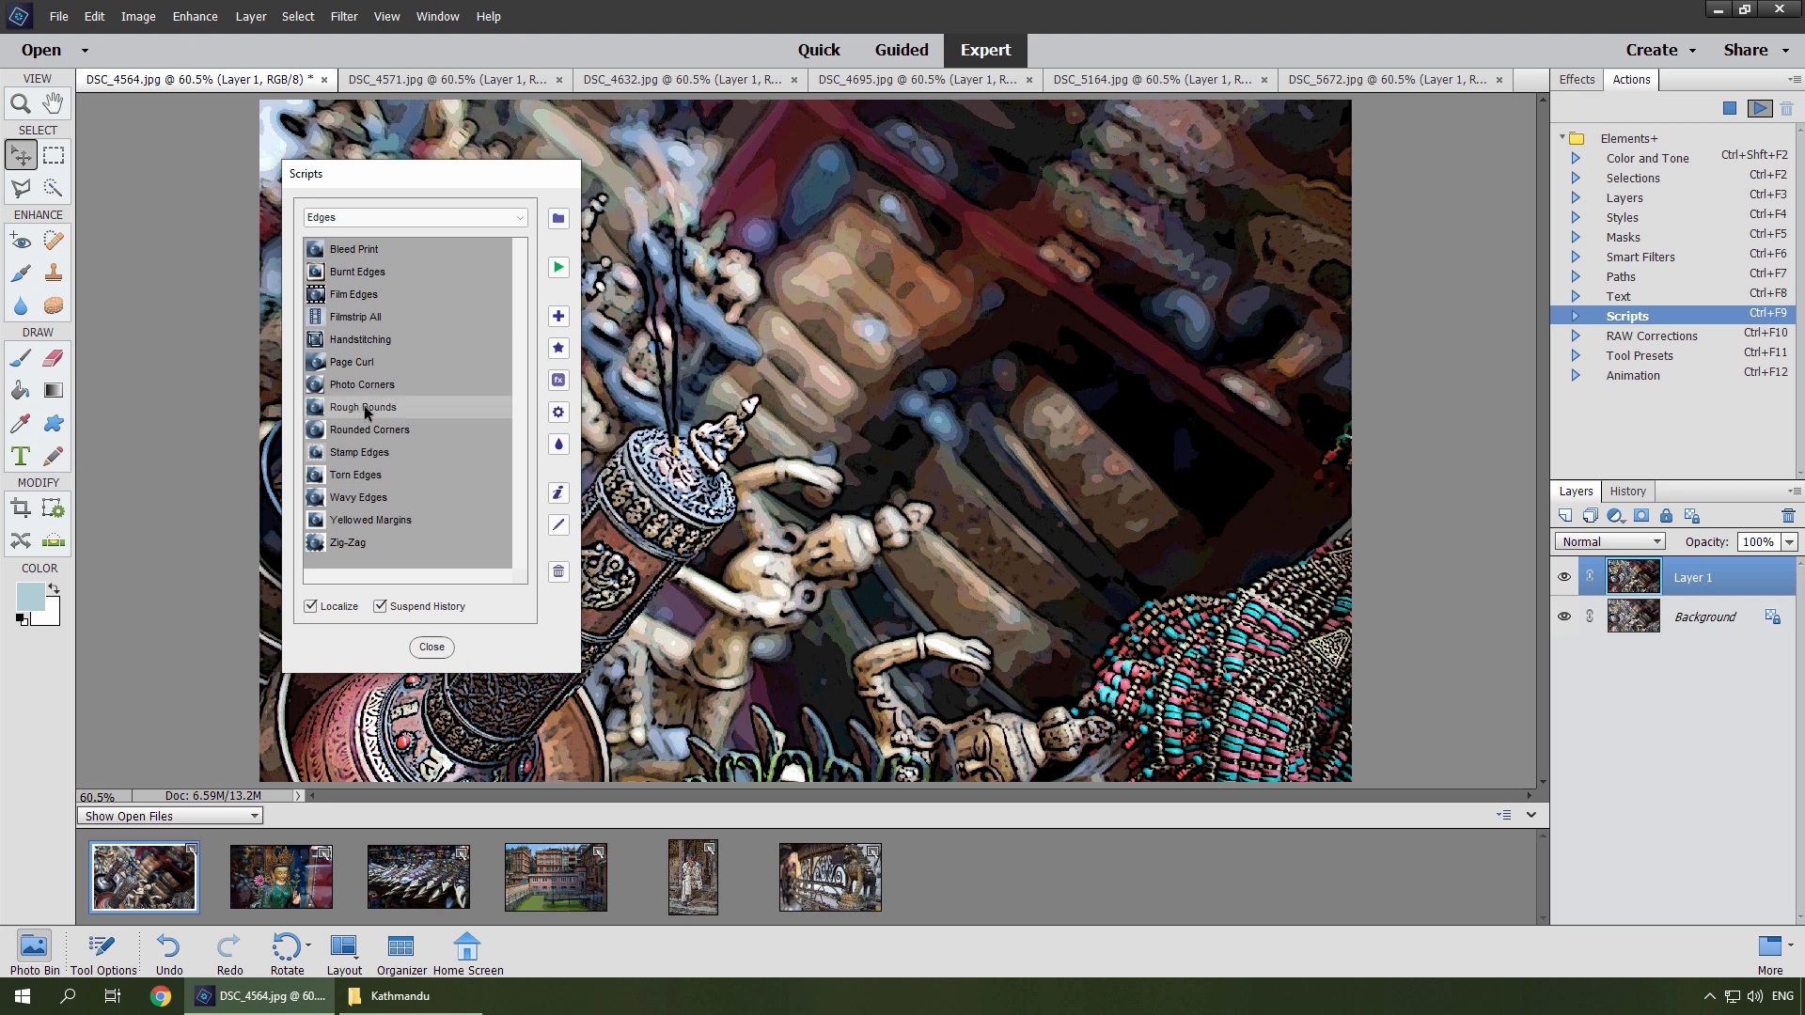
{"action": "left_click", "coordinate": [558, 448]}
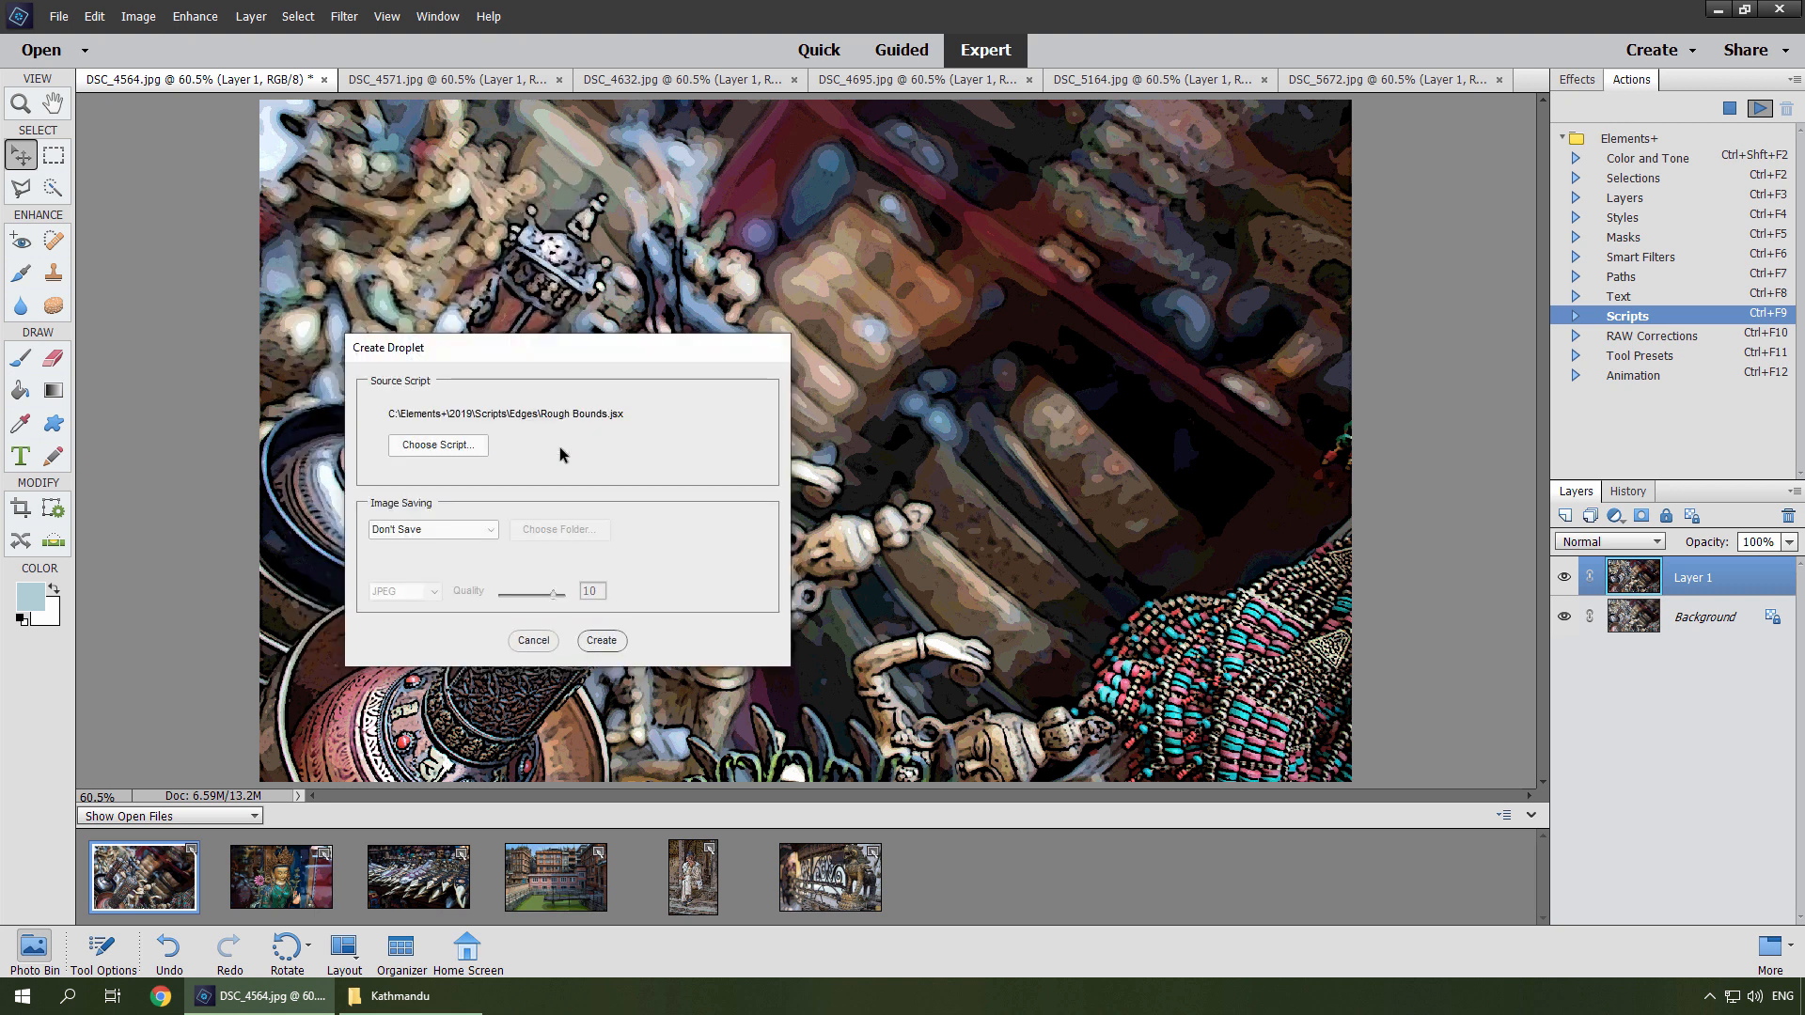
{"action": "left_click", "coordinate": [600, 641]}
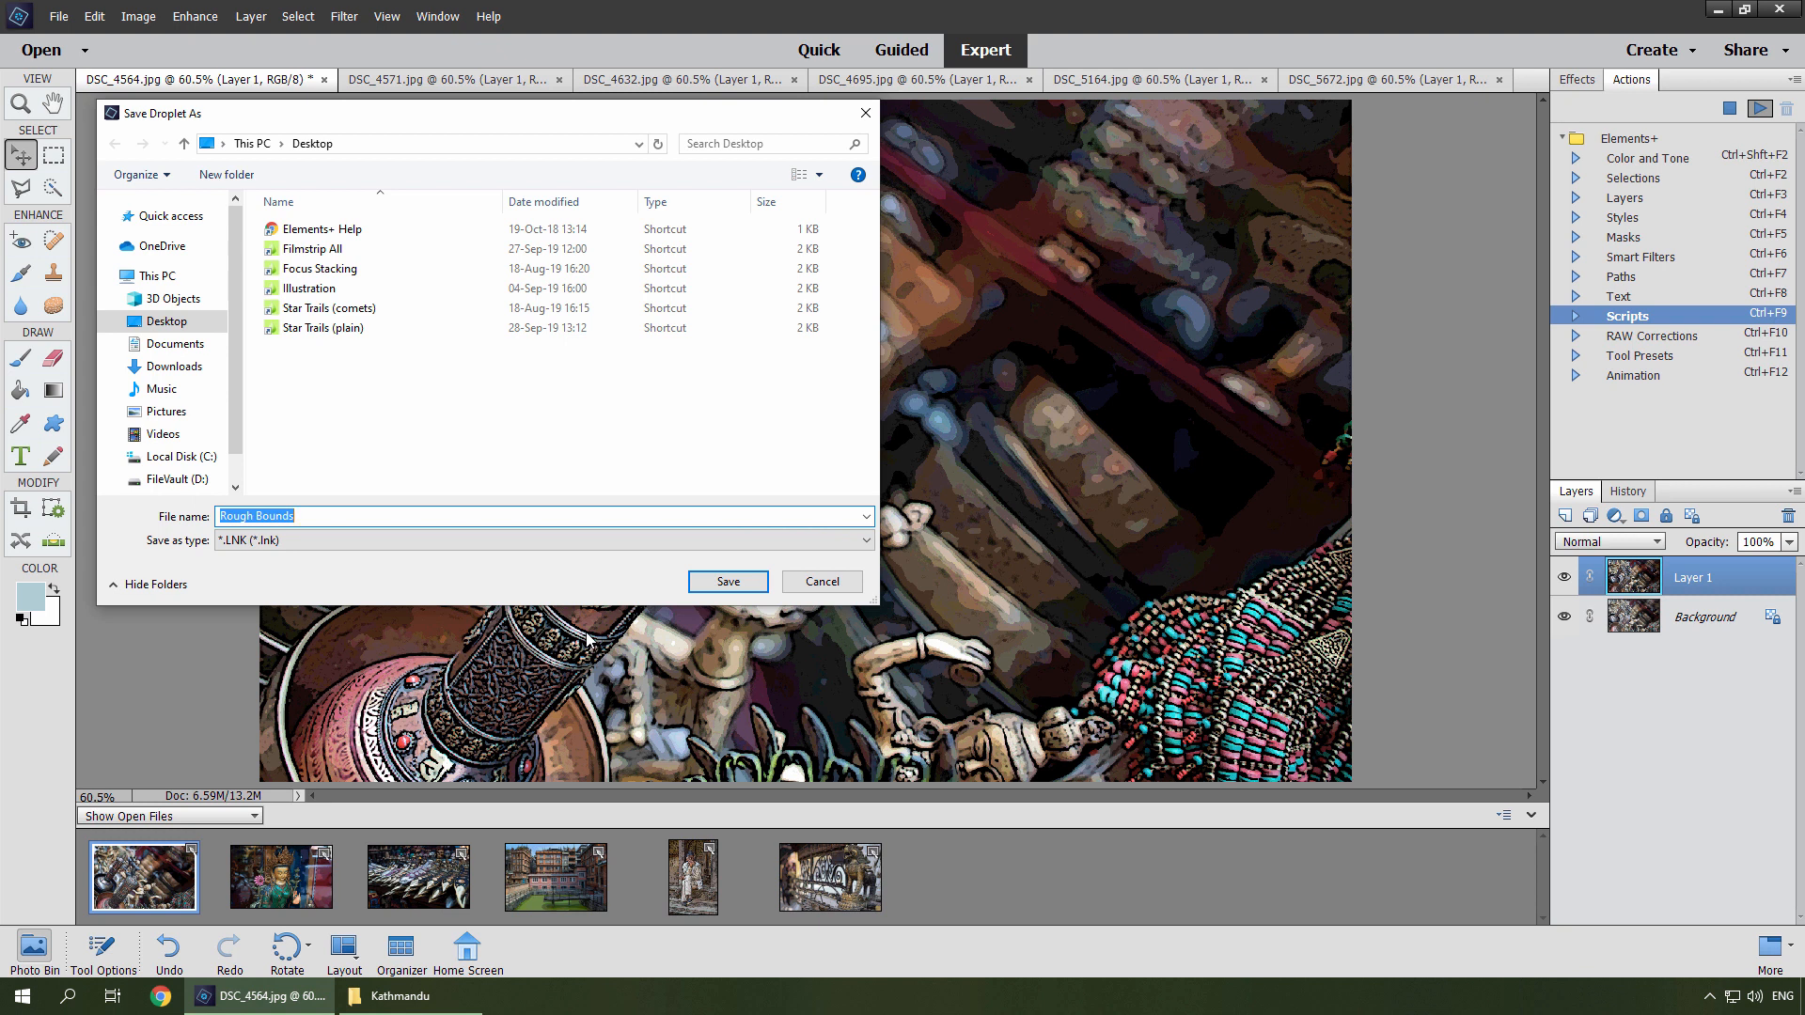
Save the droplet as Rough Bounds in a new Desktop folder named My Droplets.
{"action": "left_click", "coordinate": [243, 176]}
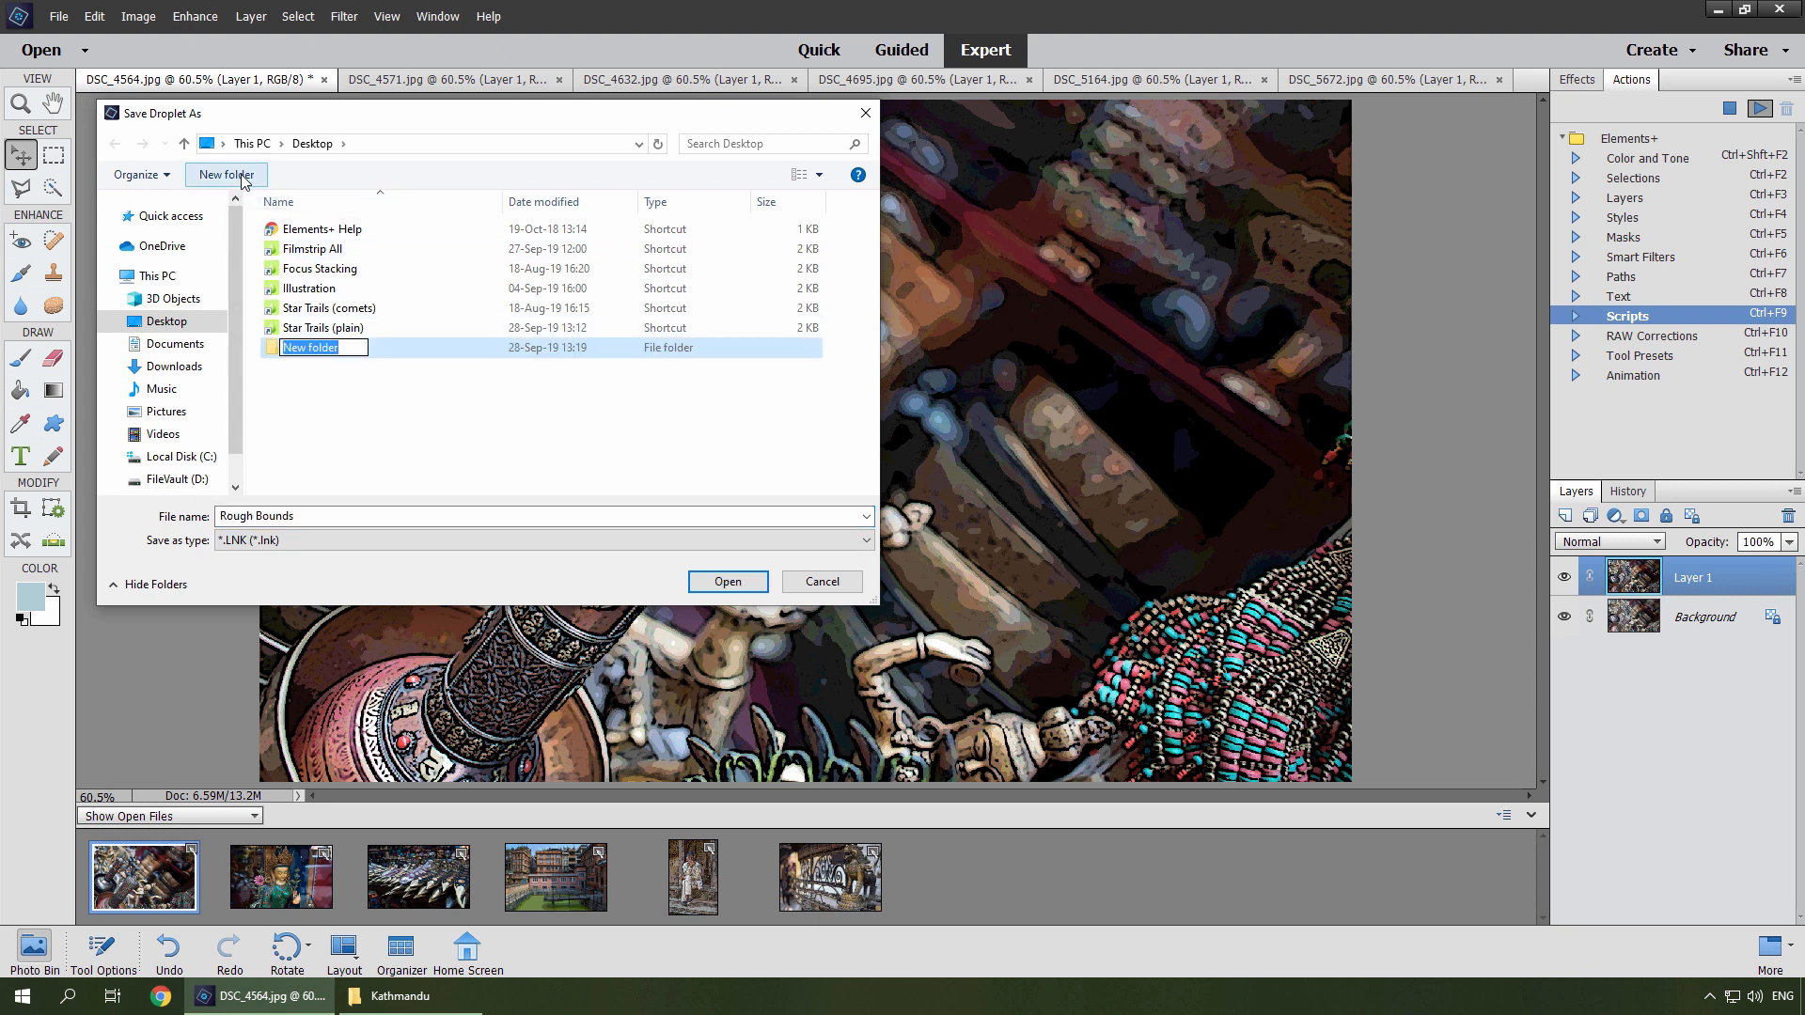
{"action": "type", "text": "My Droplets"}
{"action": "key", "text": "Return"}
{"action": "key", "text": "Return"}
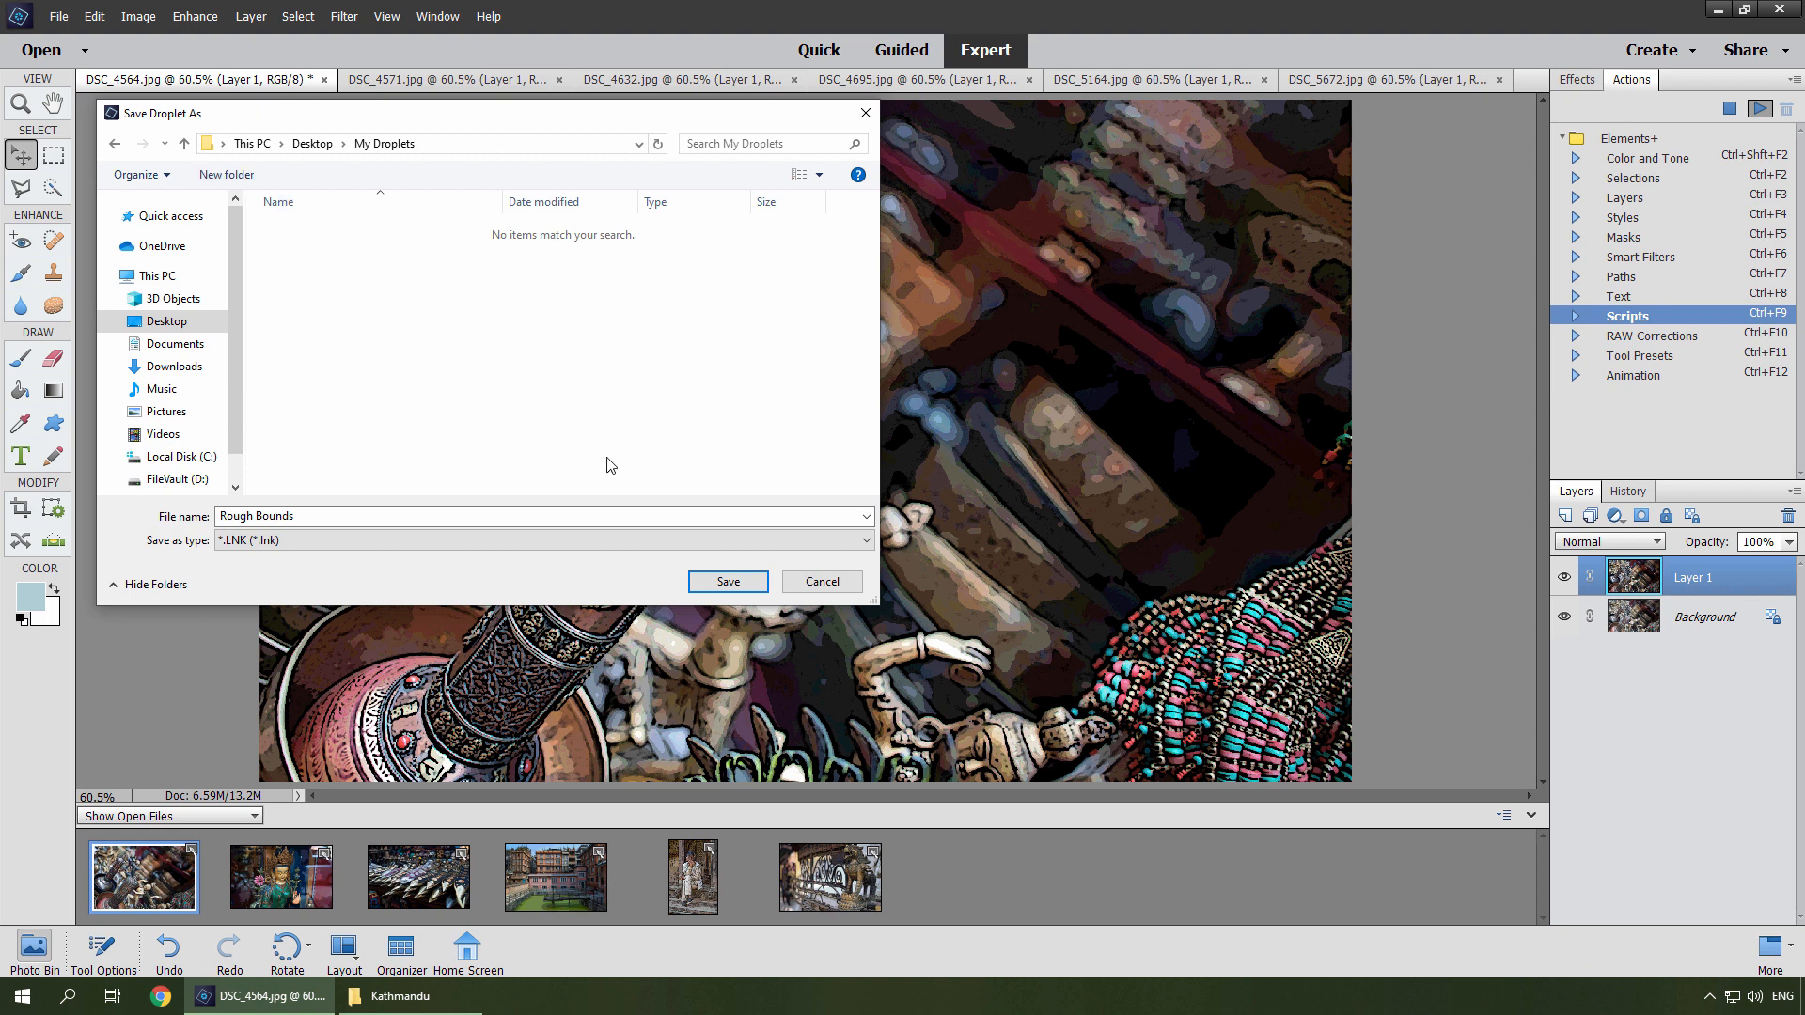
{"action": "left_click", "coordinate": [712, 584]}
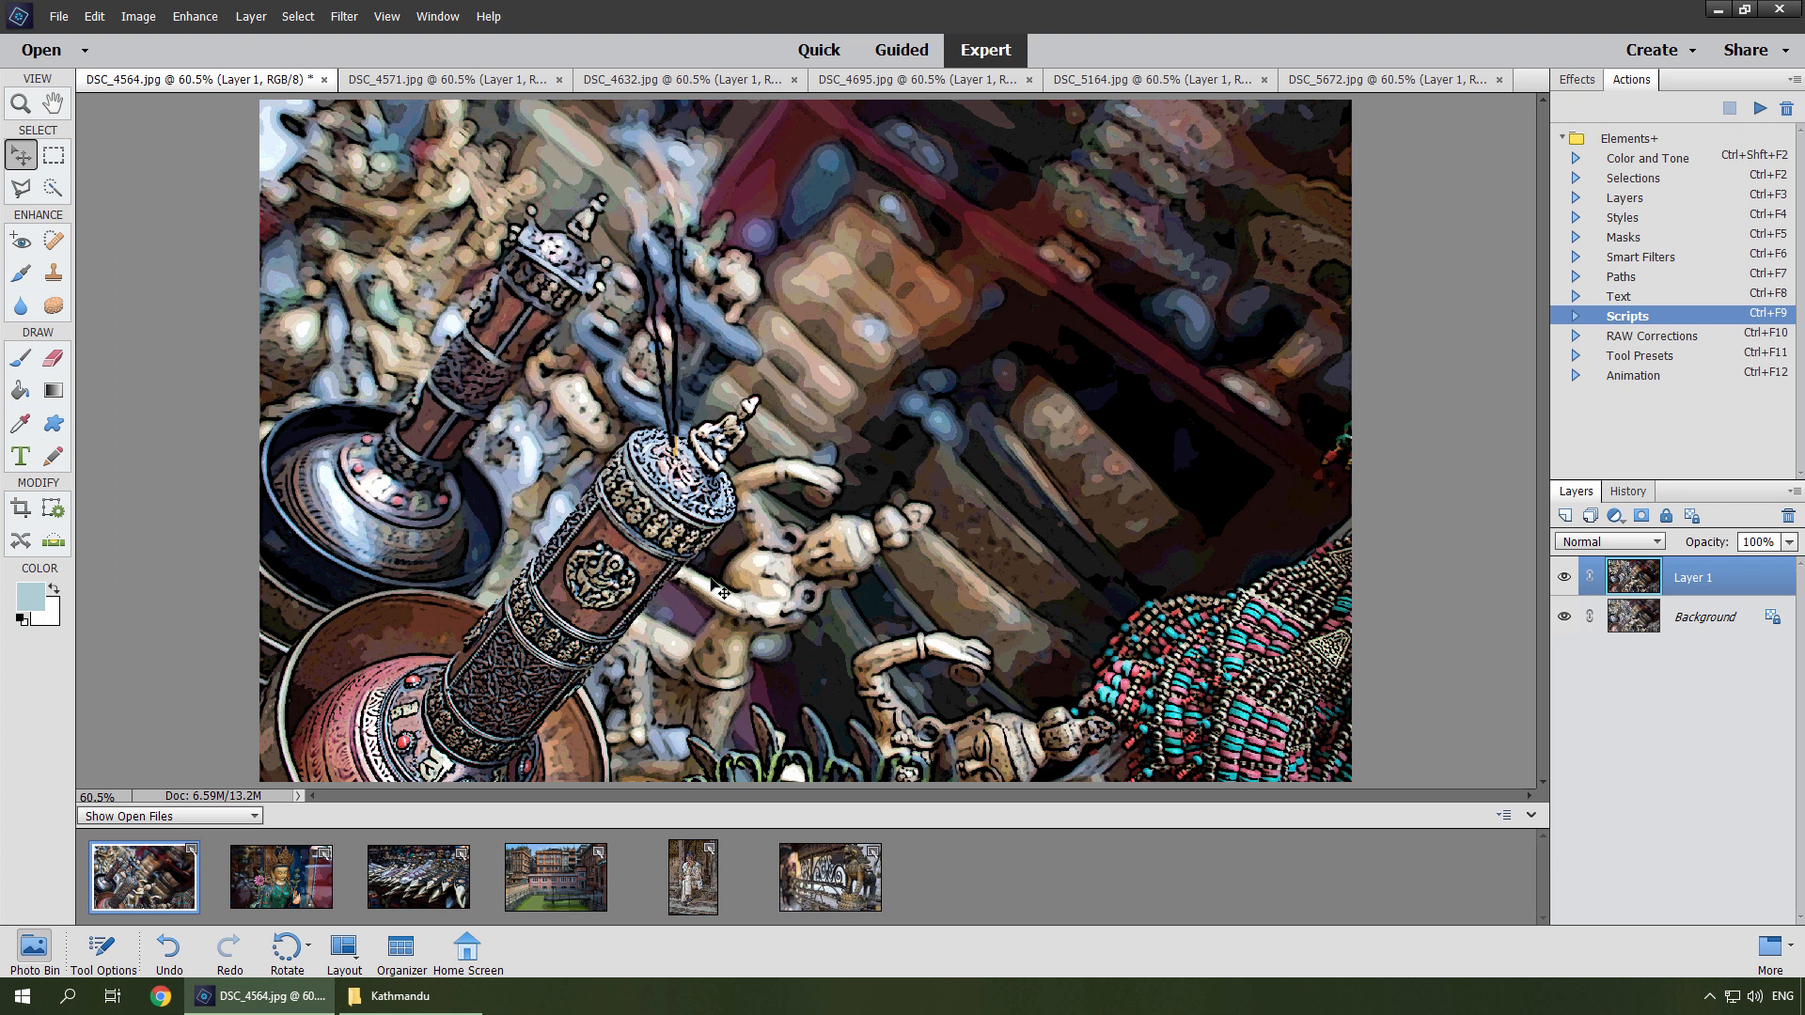
Drop the selected Kathmandu photos onto the Rough Bounds droplet in the My Droplets folder.
{"action": "left_click", "coordinate": [1723, 11]}
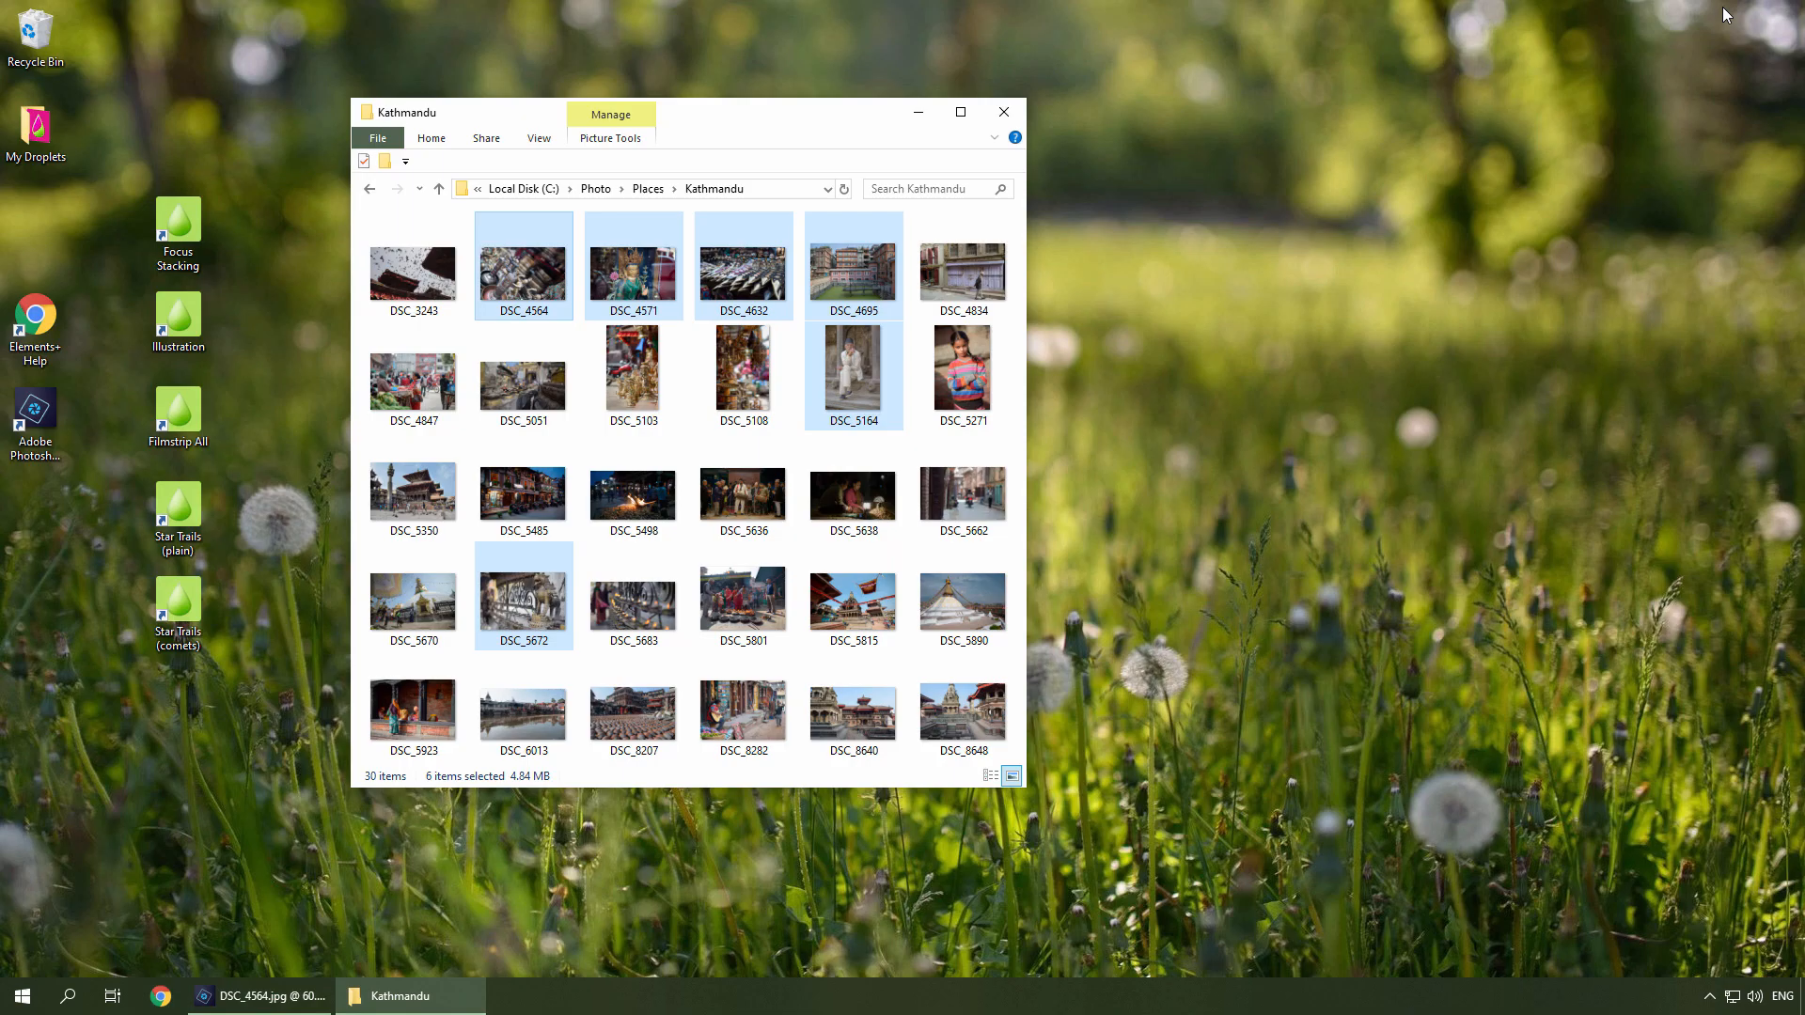
{"action": "double_click", "coordinate": [37, 137]}
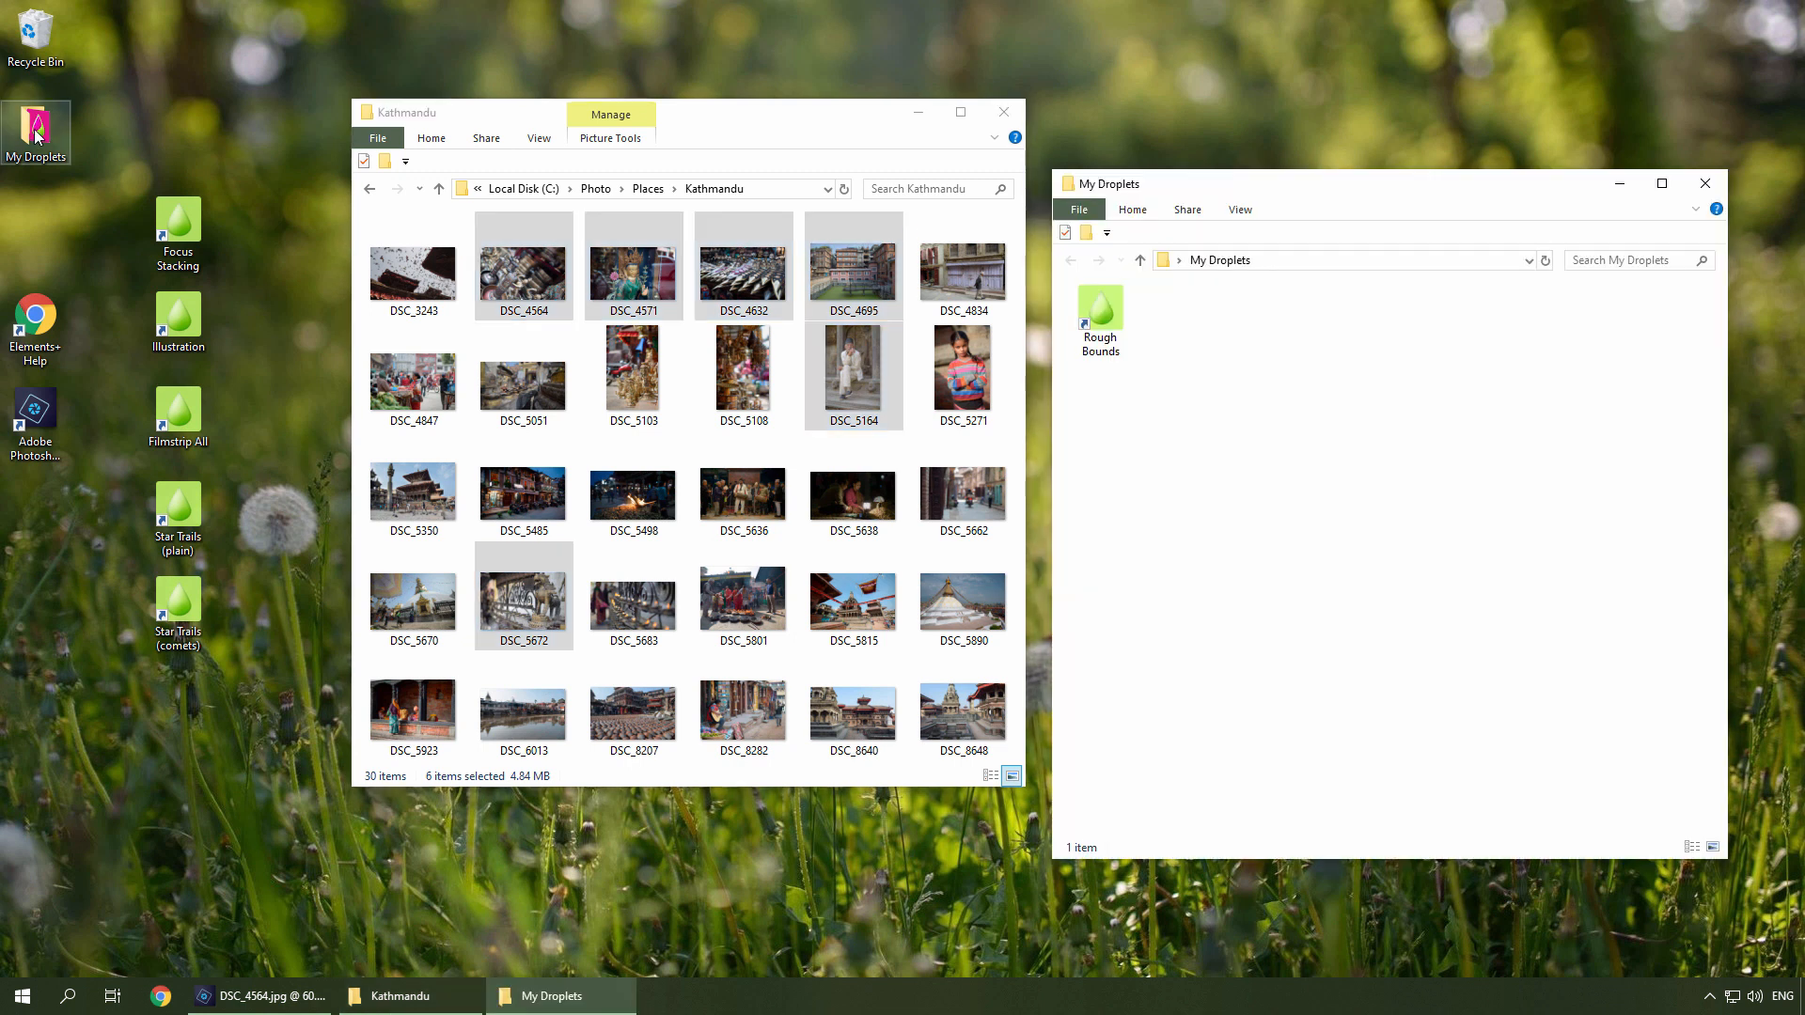
{"action": "left_click_drag", "start_coordinate": [523, 274], "coordinate": [1101, 354]}
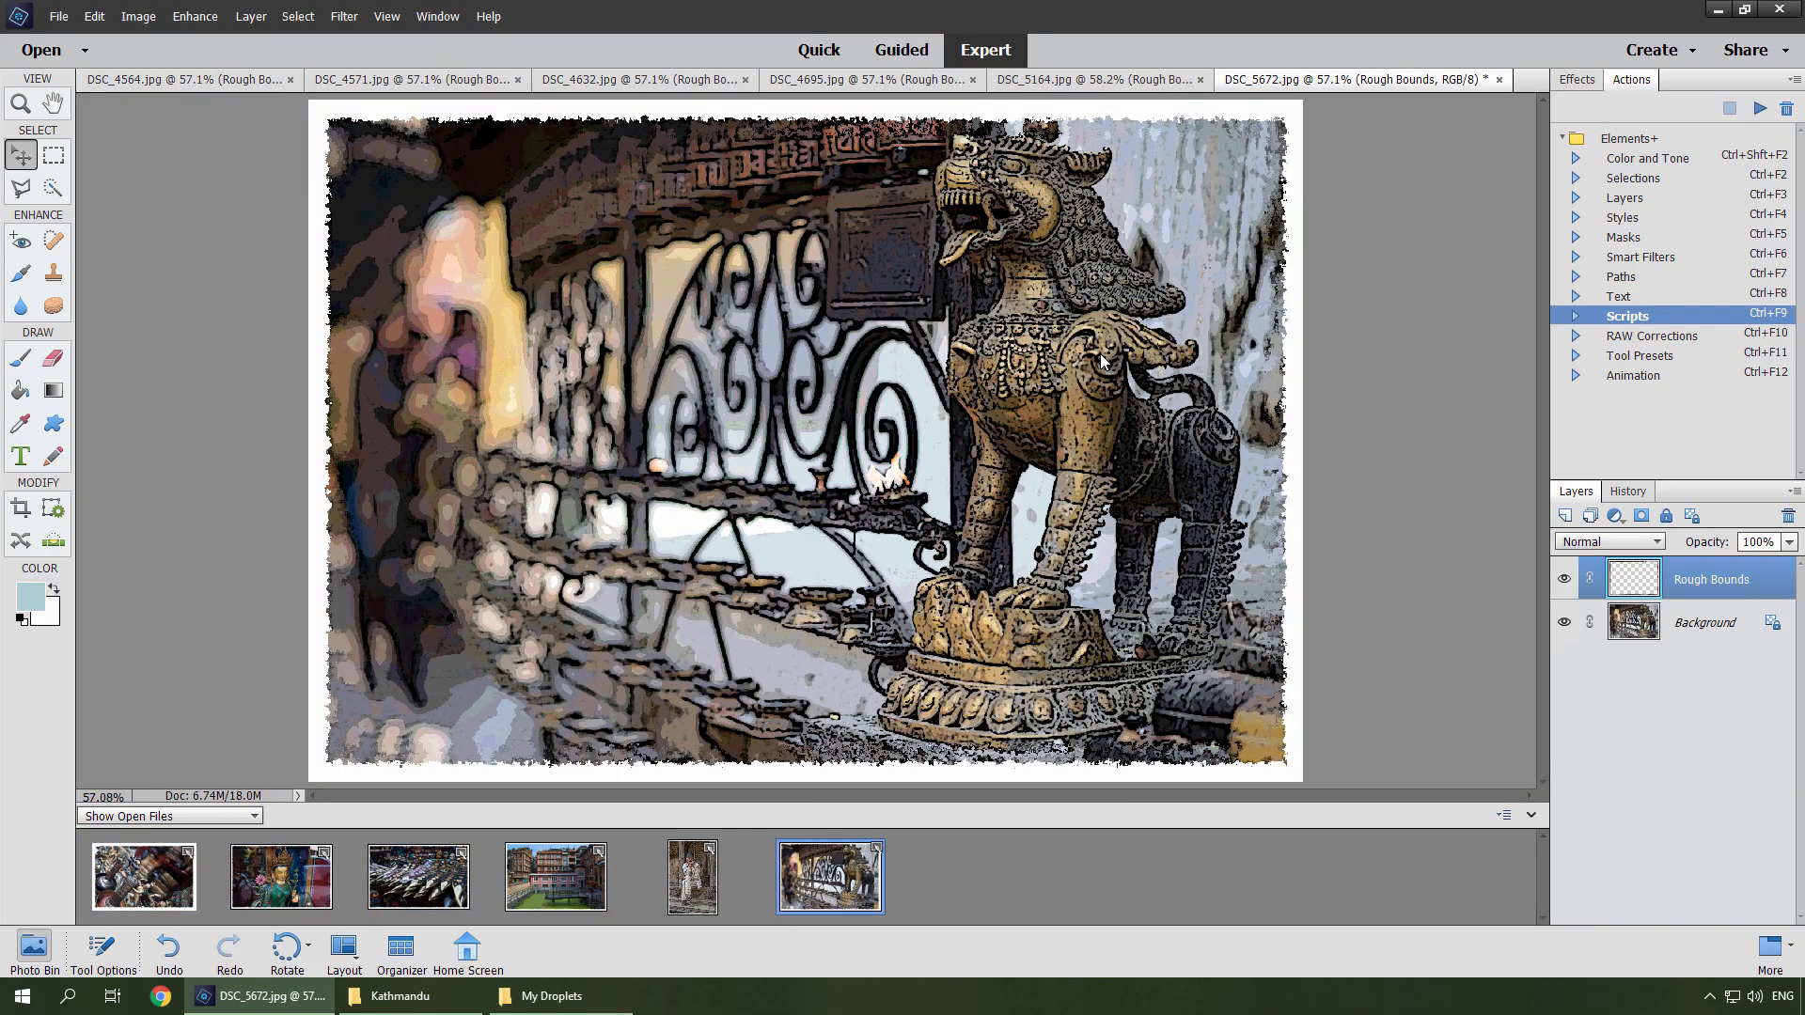
Review the processed photos, then close all open images without saving.
{"action": "left_click", "coordinate": [691, 874]}
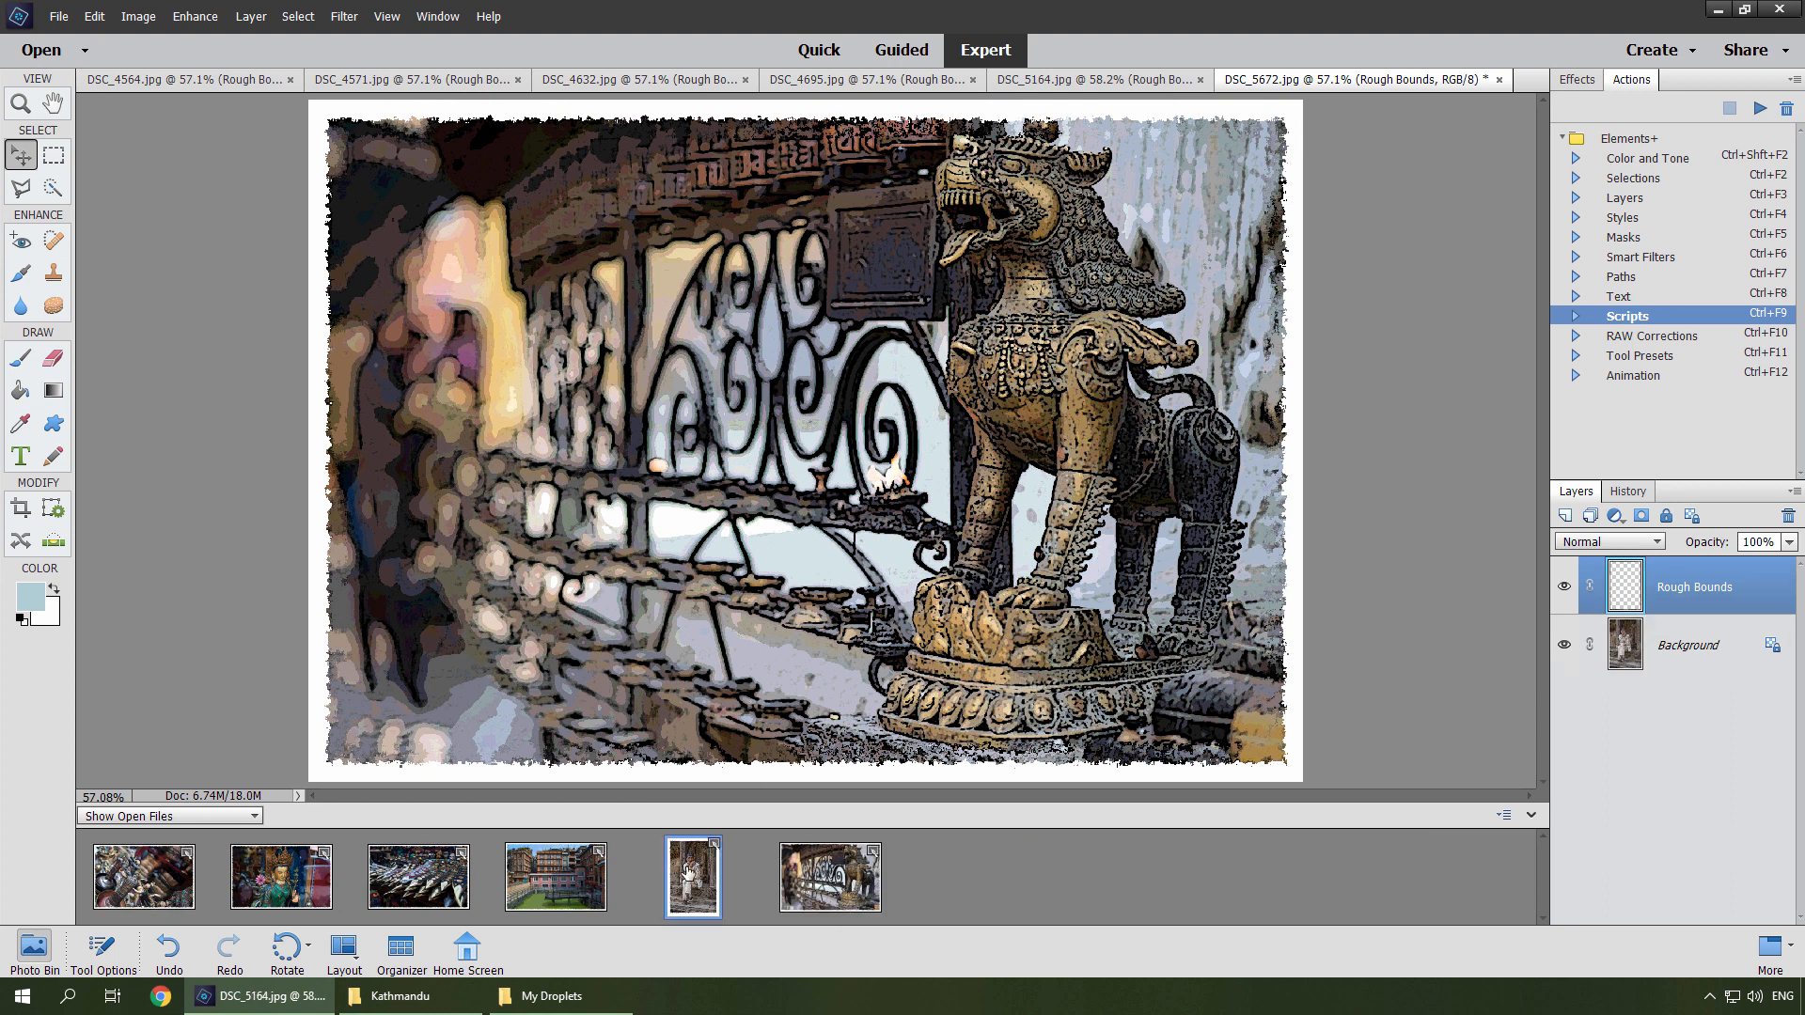
{"action": "left_click", "coordinate": [421, 880]}
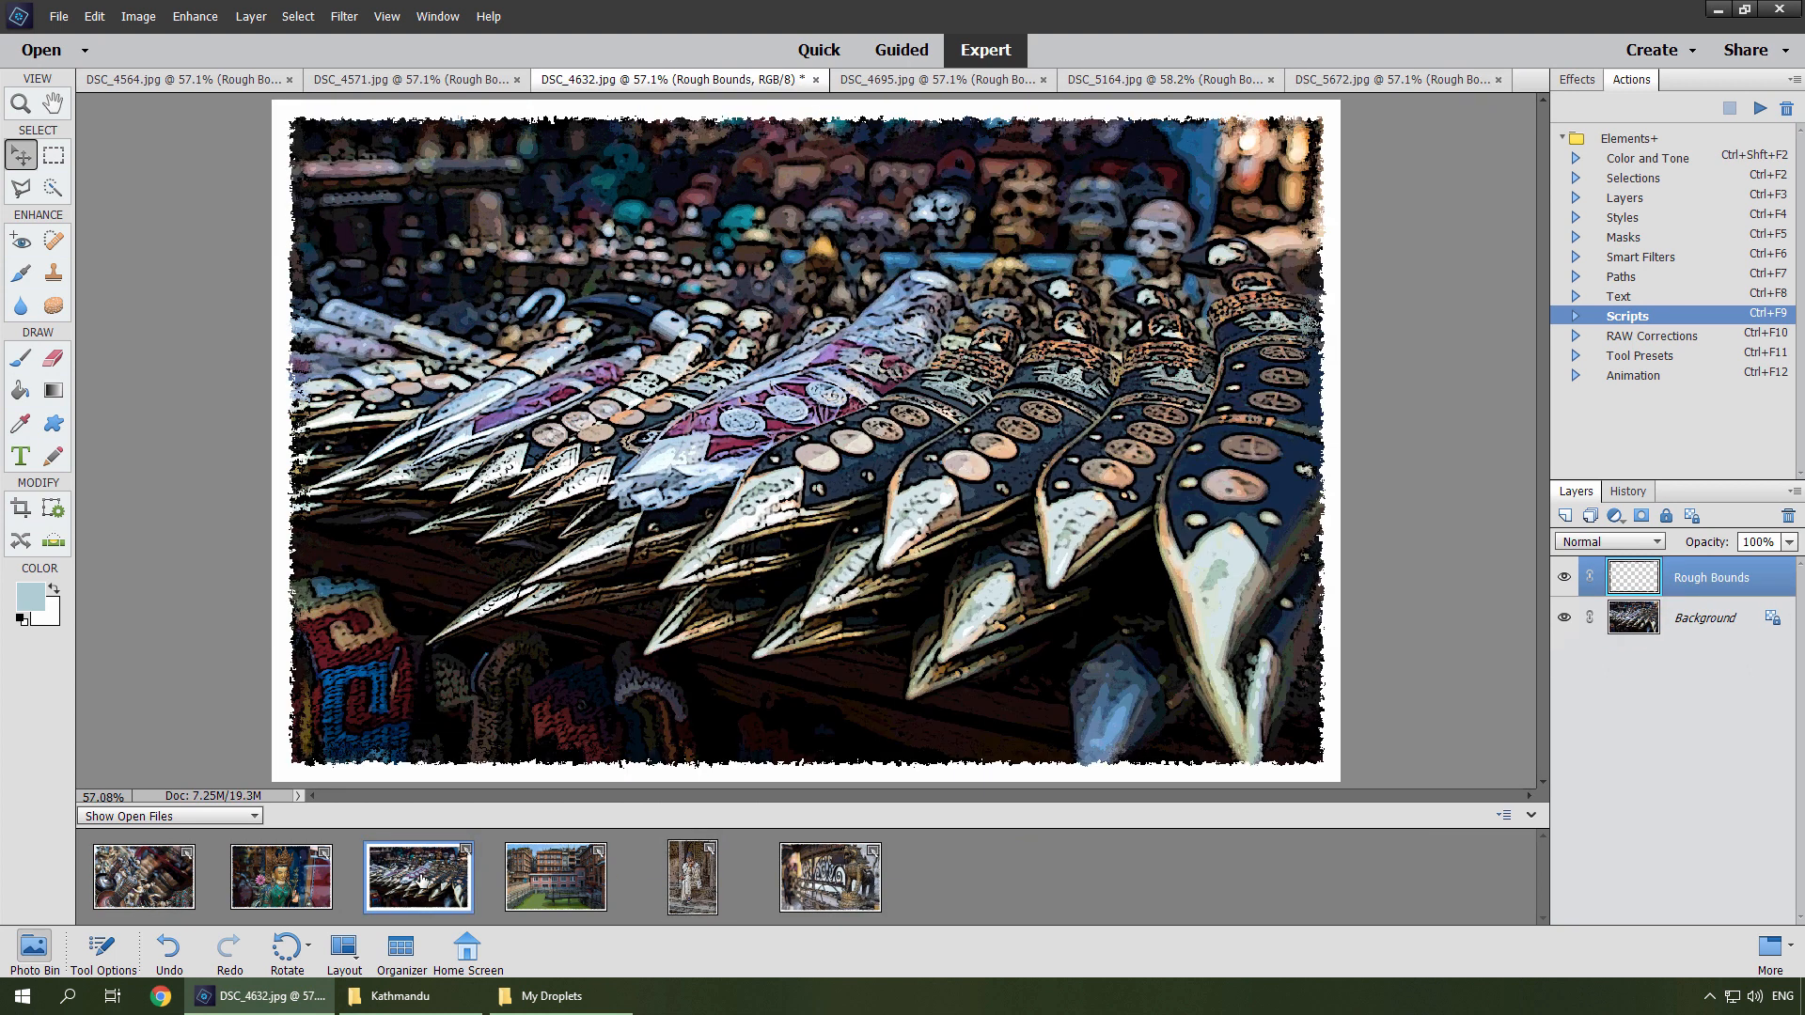
{"action": "left_click", "coordinate": [58, 16]}
{"action": "left_click", "coordinate": [86, 153]}
{"action": "left_click", "coordinate": [913, 380]}
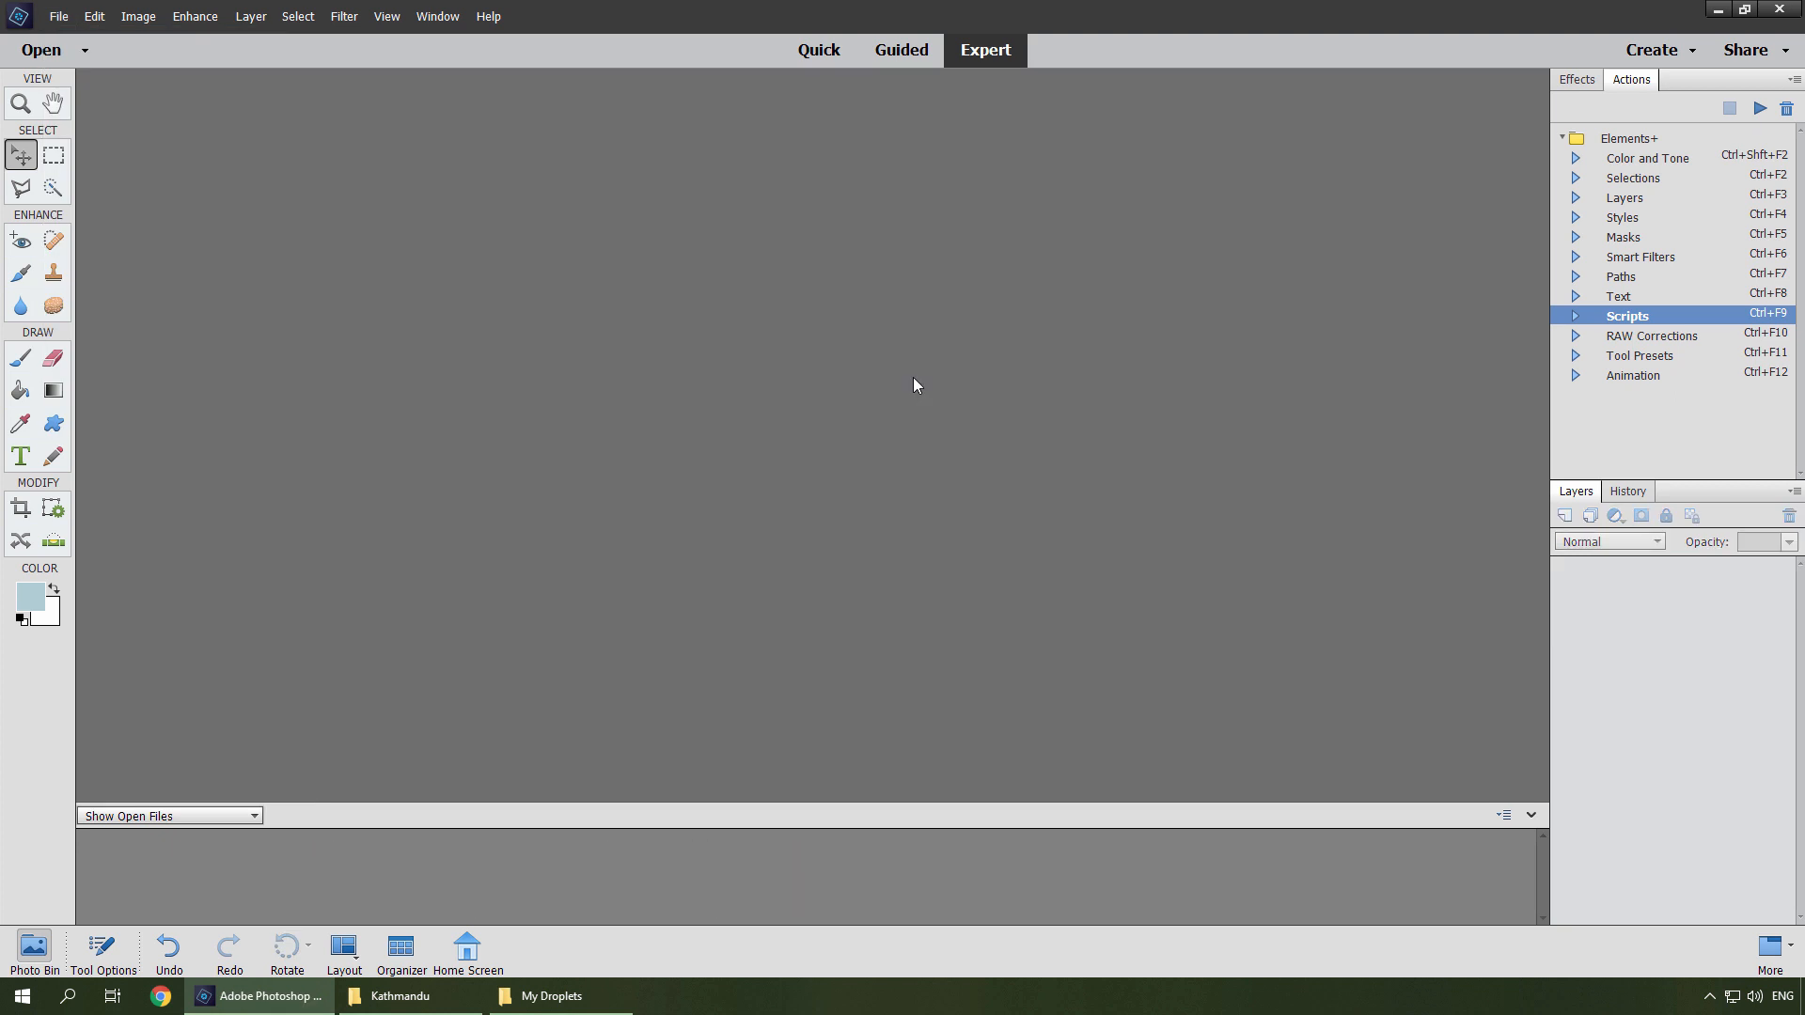
Open the roboCrop script from the Resize scripts category and create a droplet from its dialog.
{"action": "left_click", "coordinate": [1759, 108]}
{"action": "left_click", "coordinate": [508, 217]}
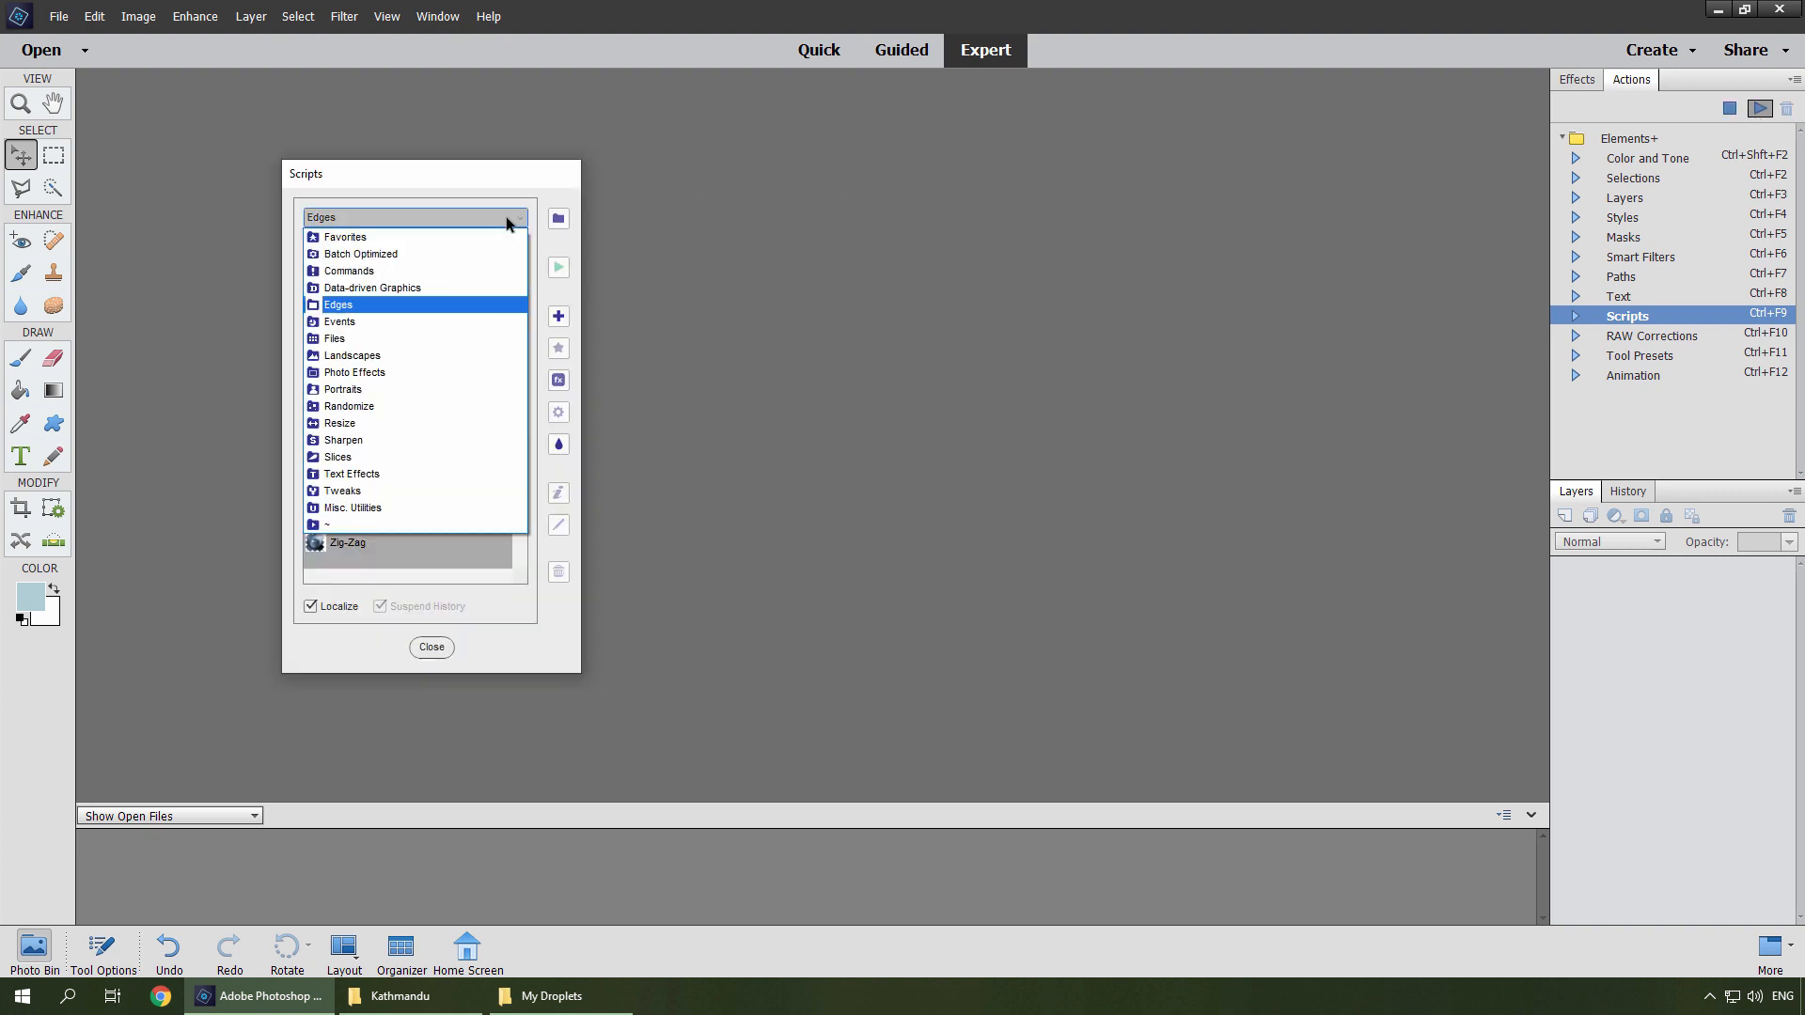
{"action": "left_click", "coordinate": [360, 431]}
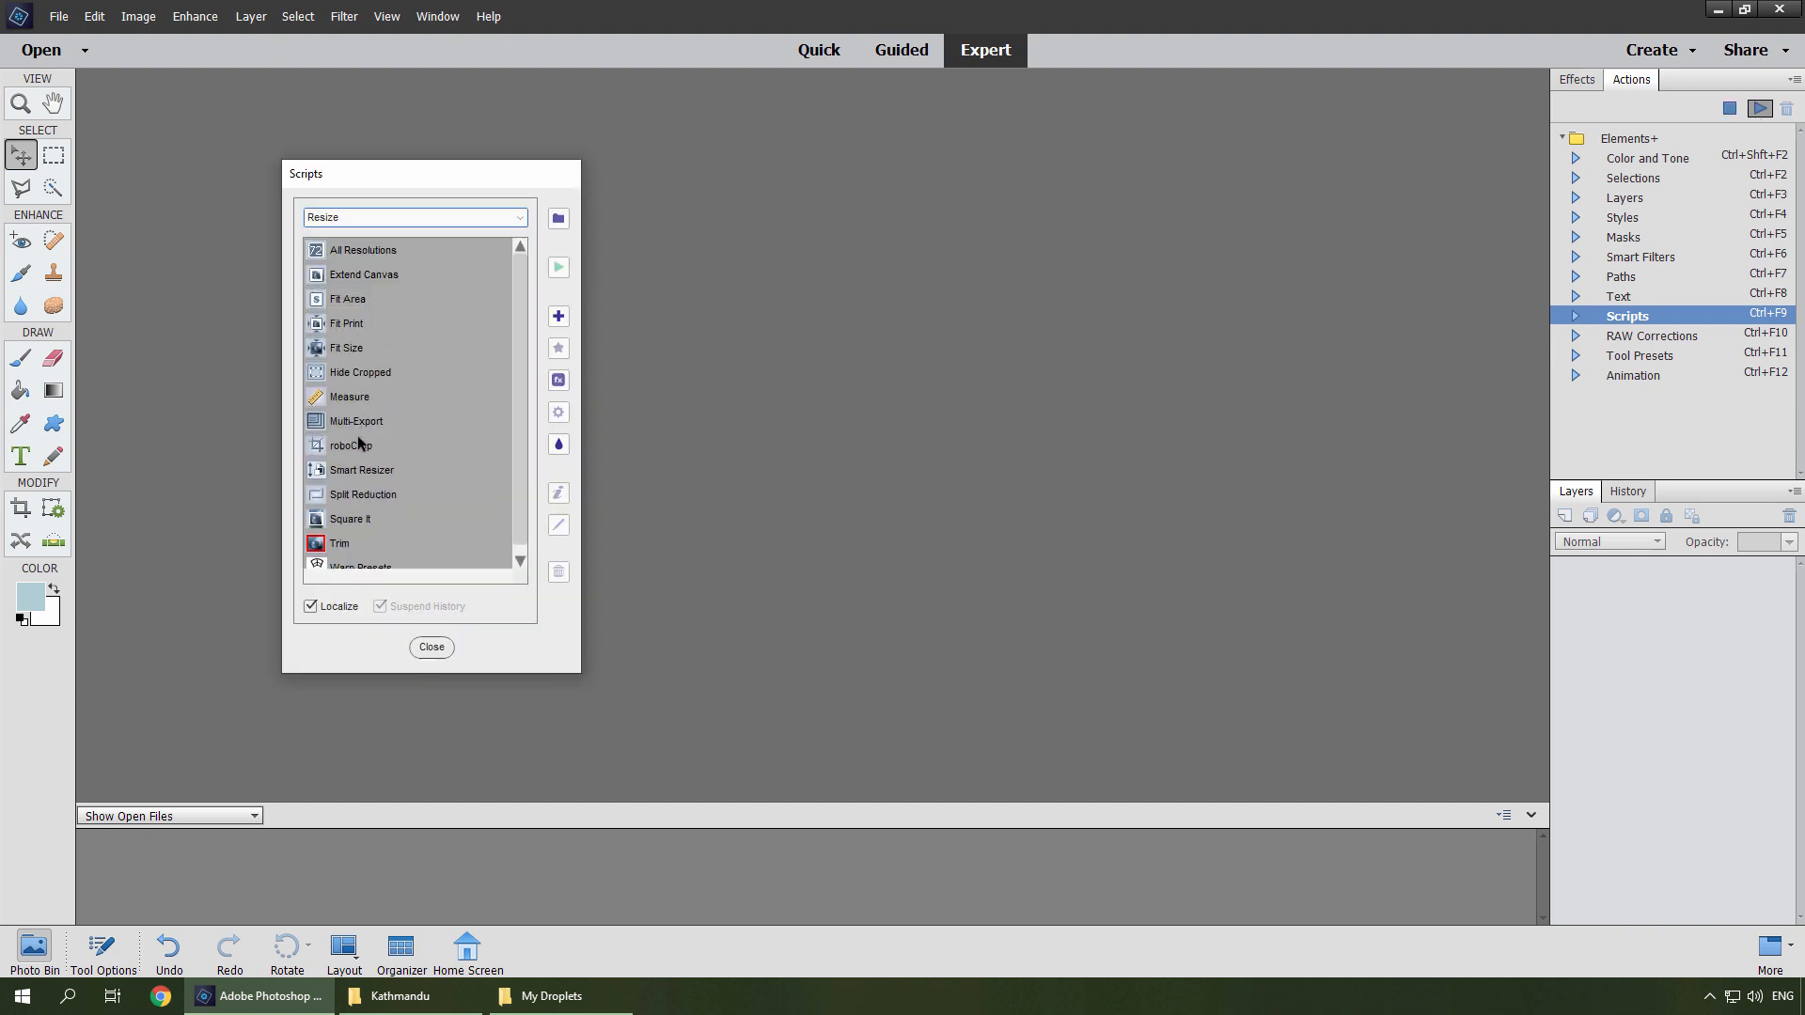
{"action": "double_click", "coordinate": [355, 447]}
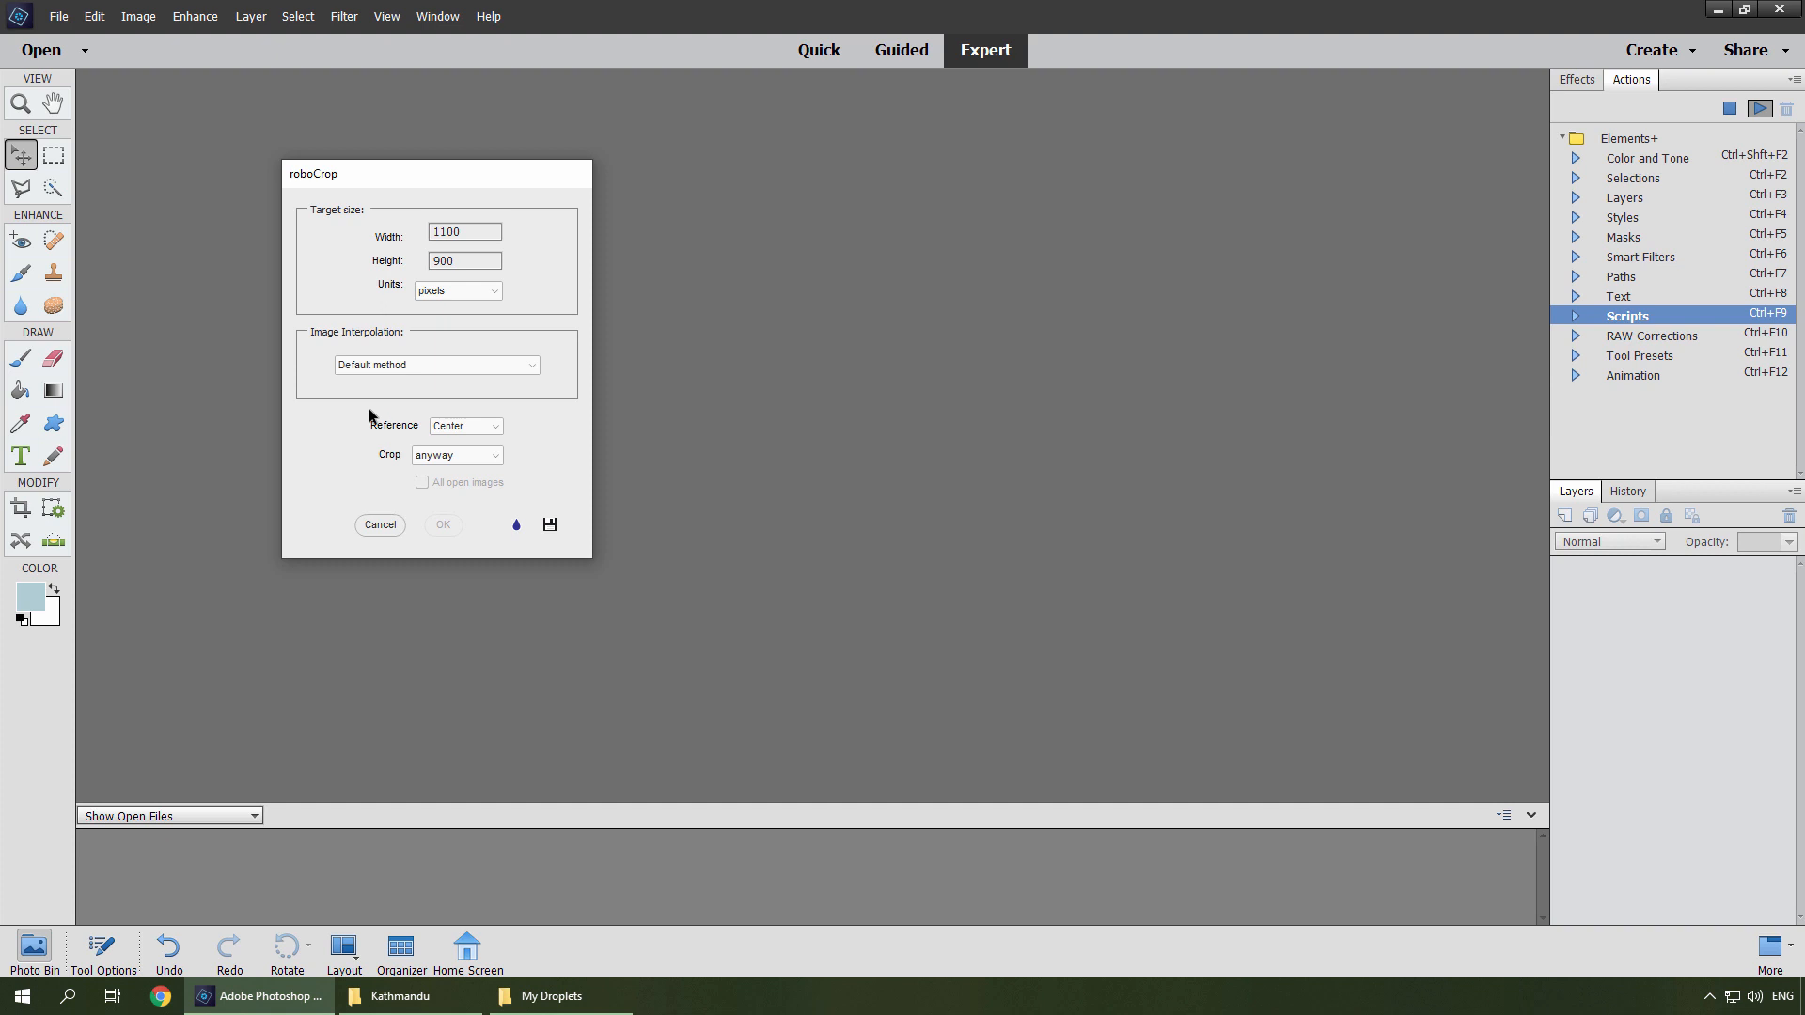
{"action": "left_click_drag", "start_coordinate": [443, 231], "coordinate": [426, 228]}
{"action": "left_click", "coordinate": [516, 525]}
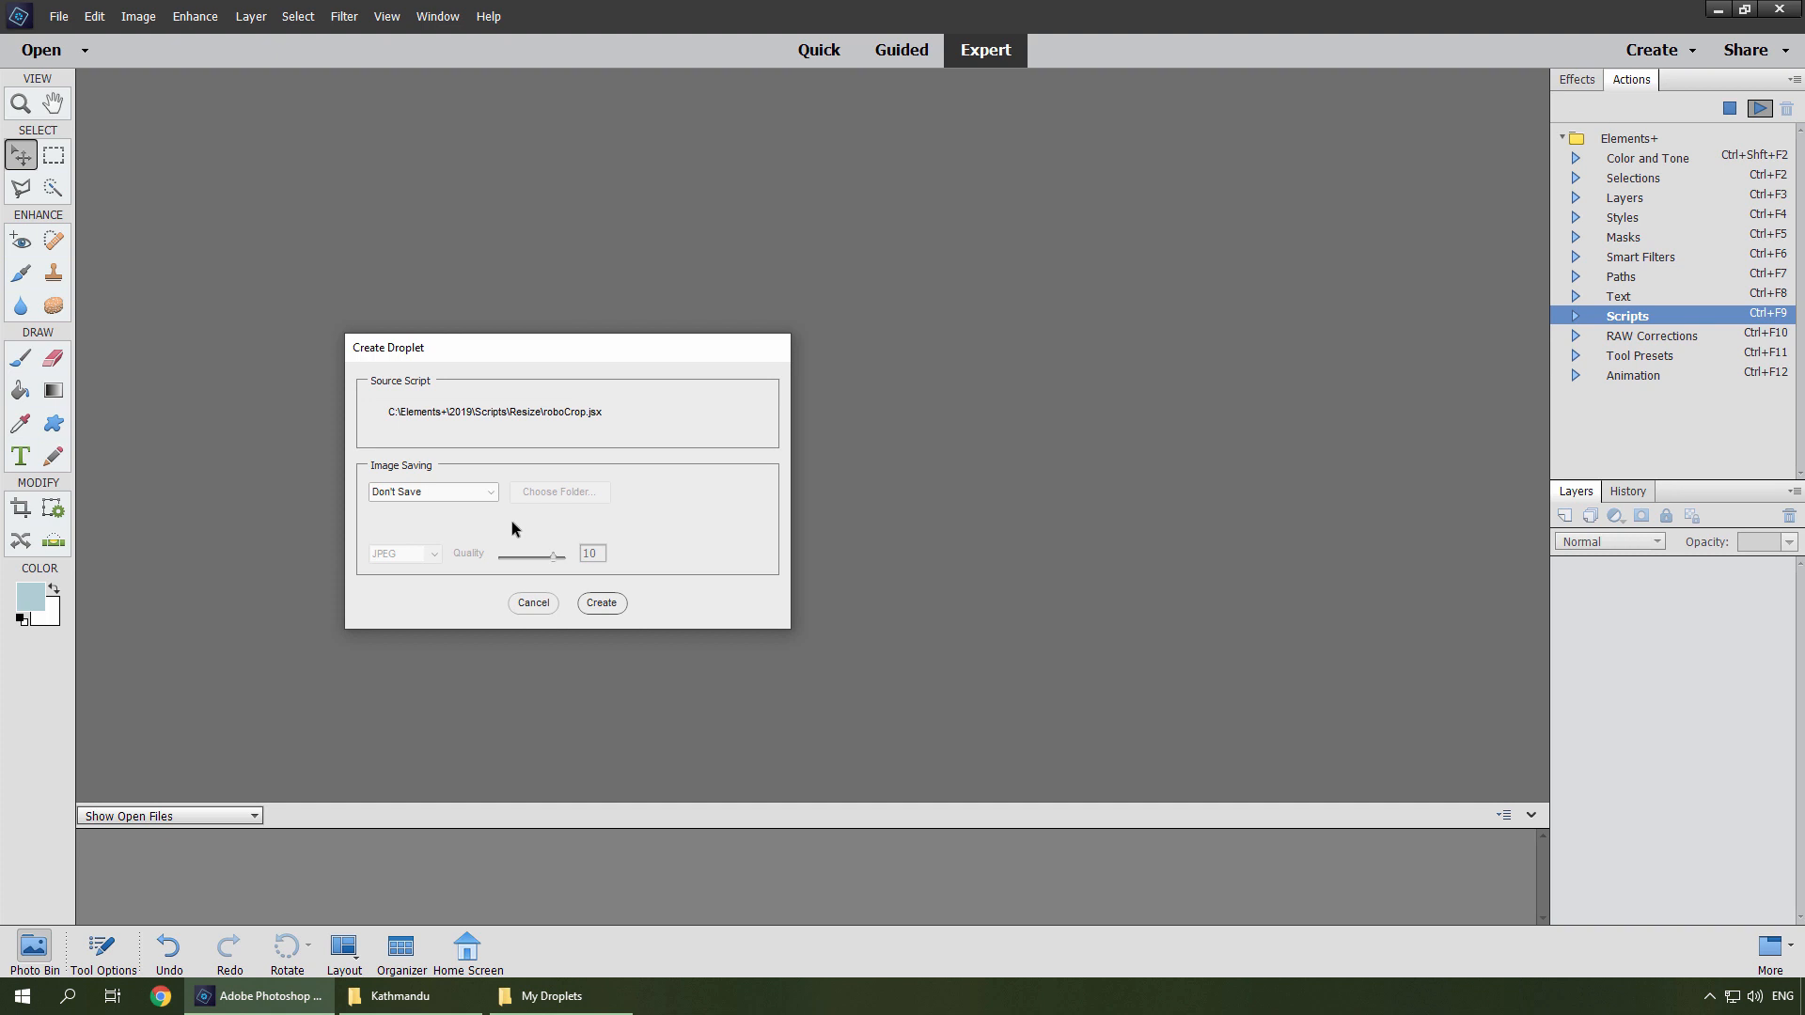
Set the droplet to Save and Close into a new Previews folder inside C:\Photo\Web and create it.
{"action": "left_click", "coordinate": [488, 492]}
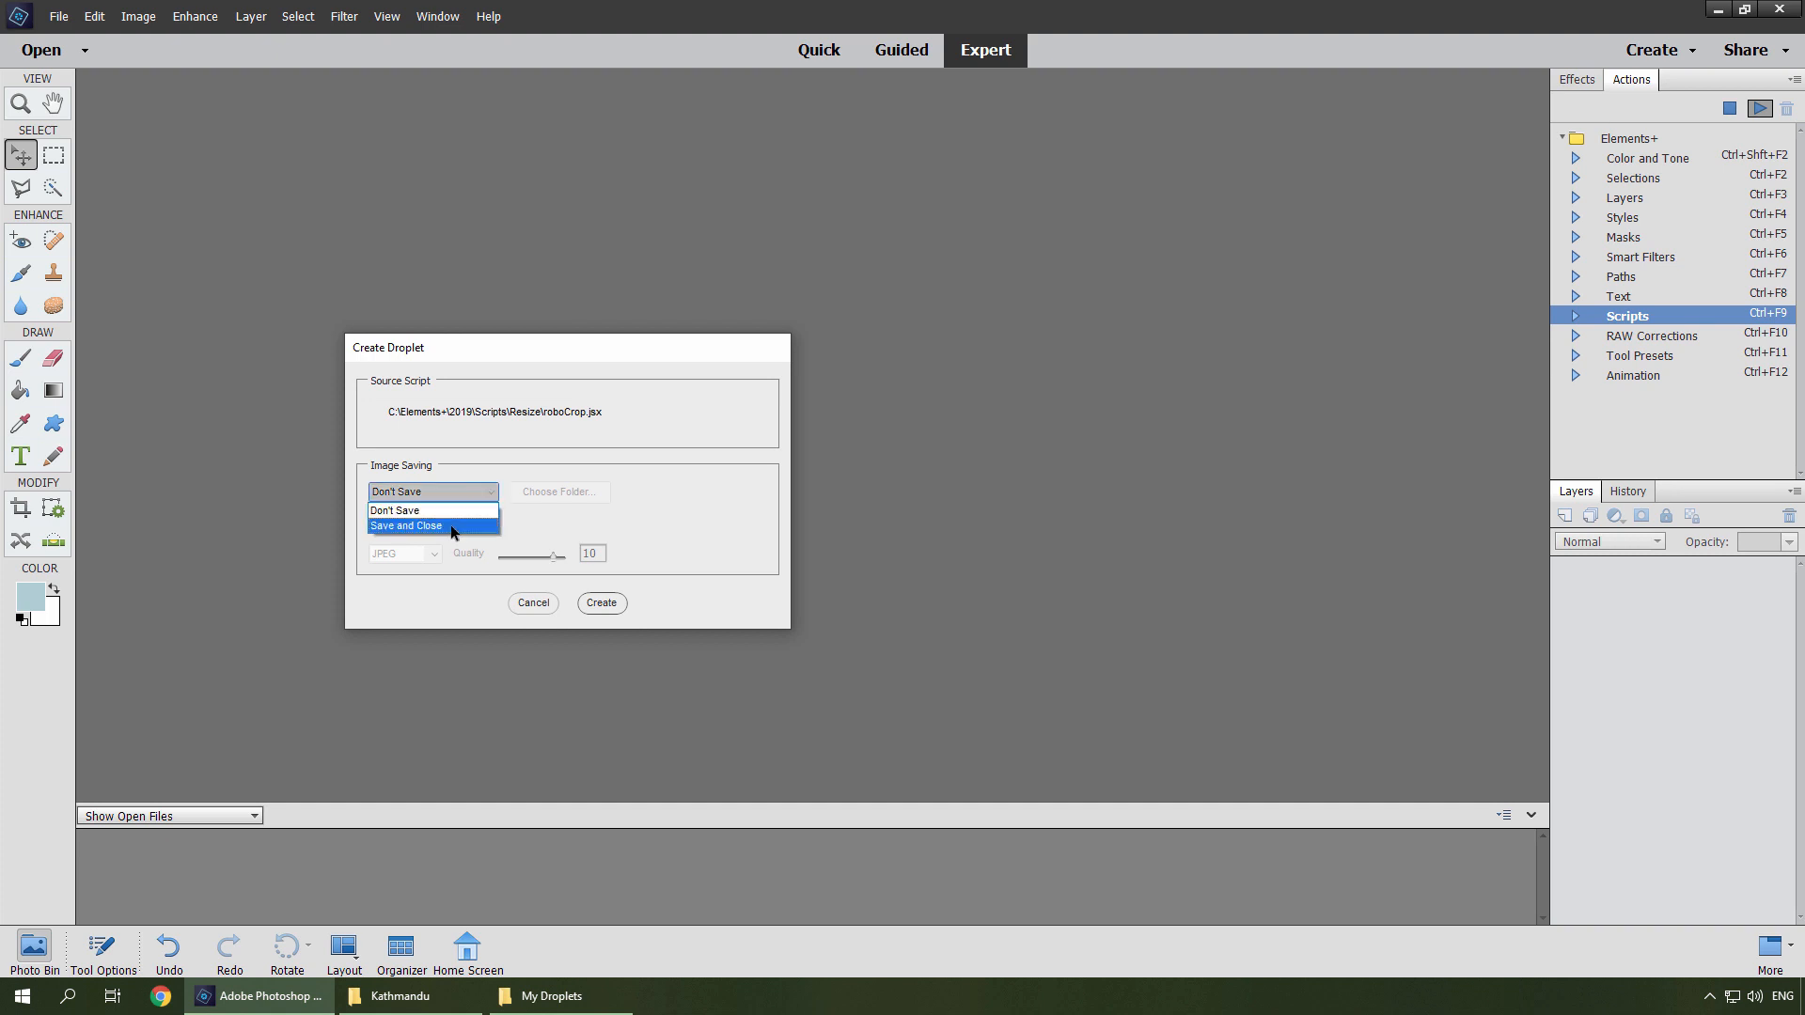
{"action": "left_click", "coordinate": [451, 529]}
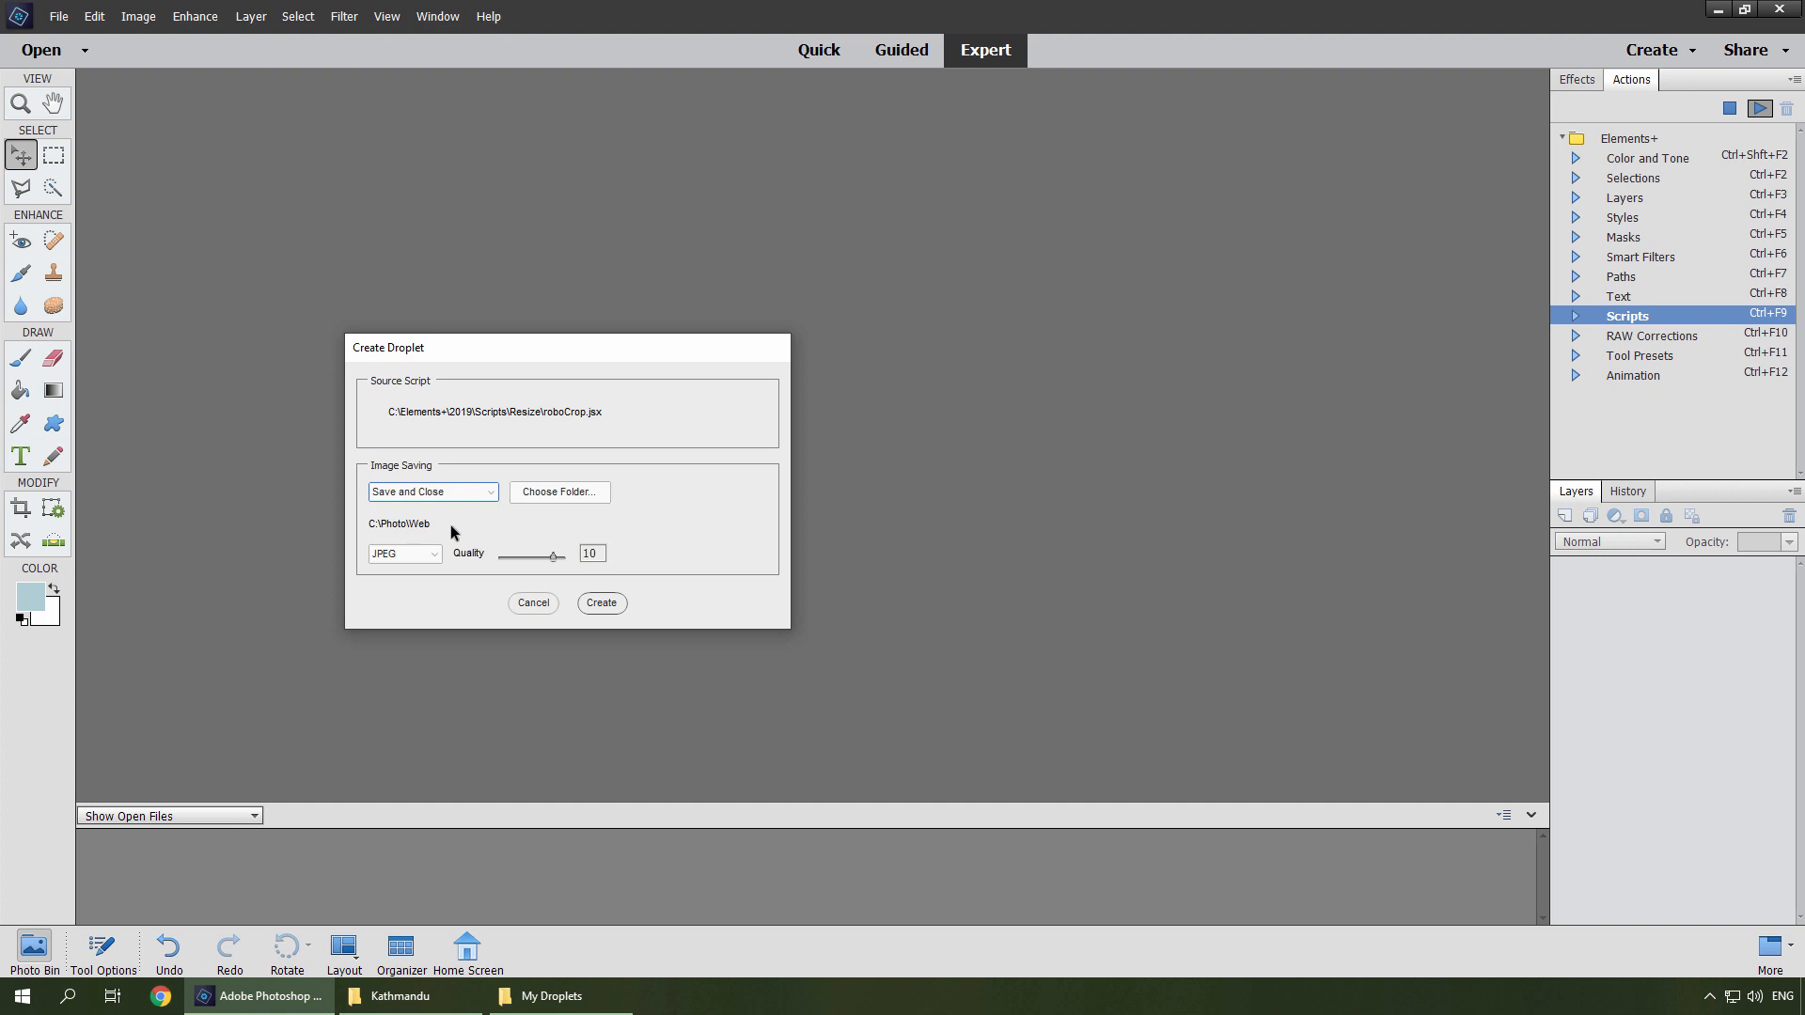
{"action": "left_click", "coordinate": [538, 488]}
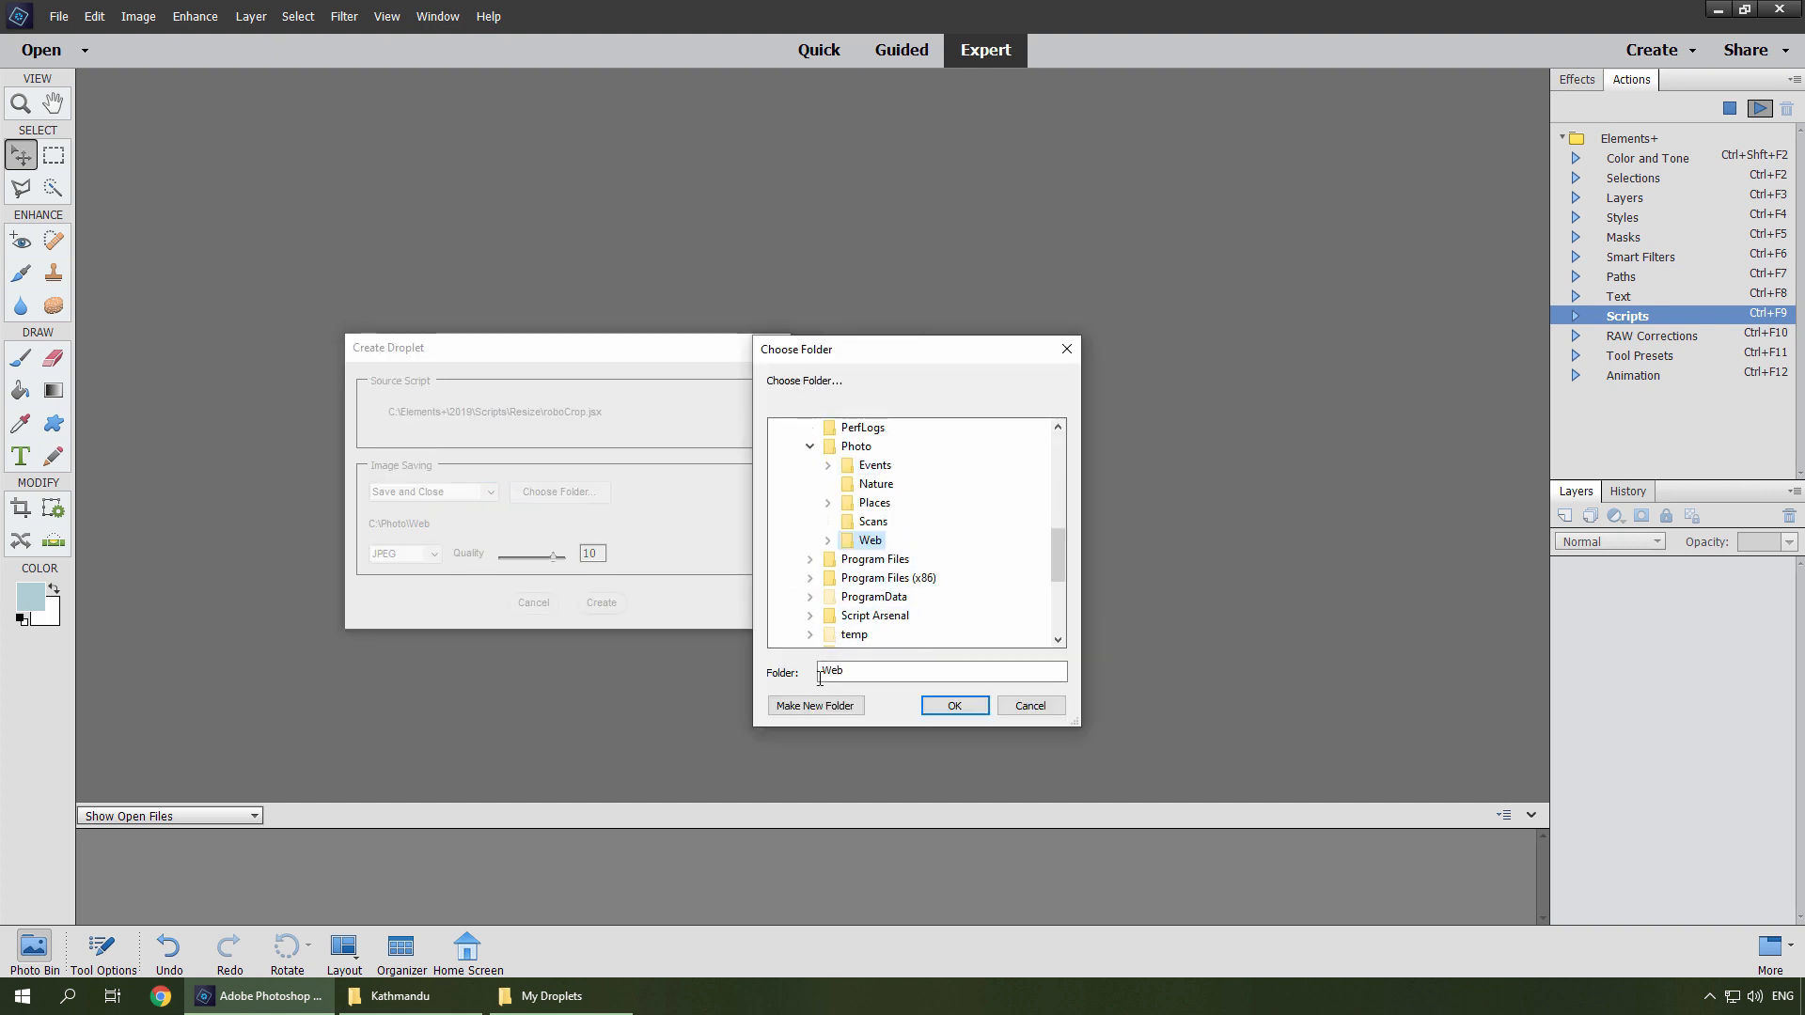
{"action": "left_click", "coordinate": [810, 706]}
{"action": "type", "text": "Previews"}
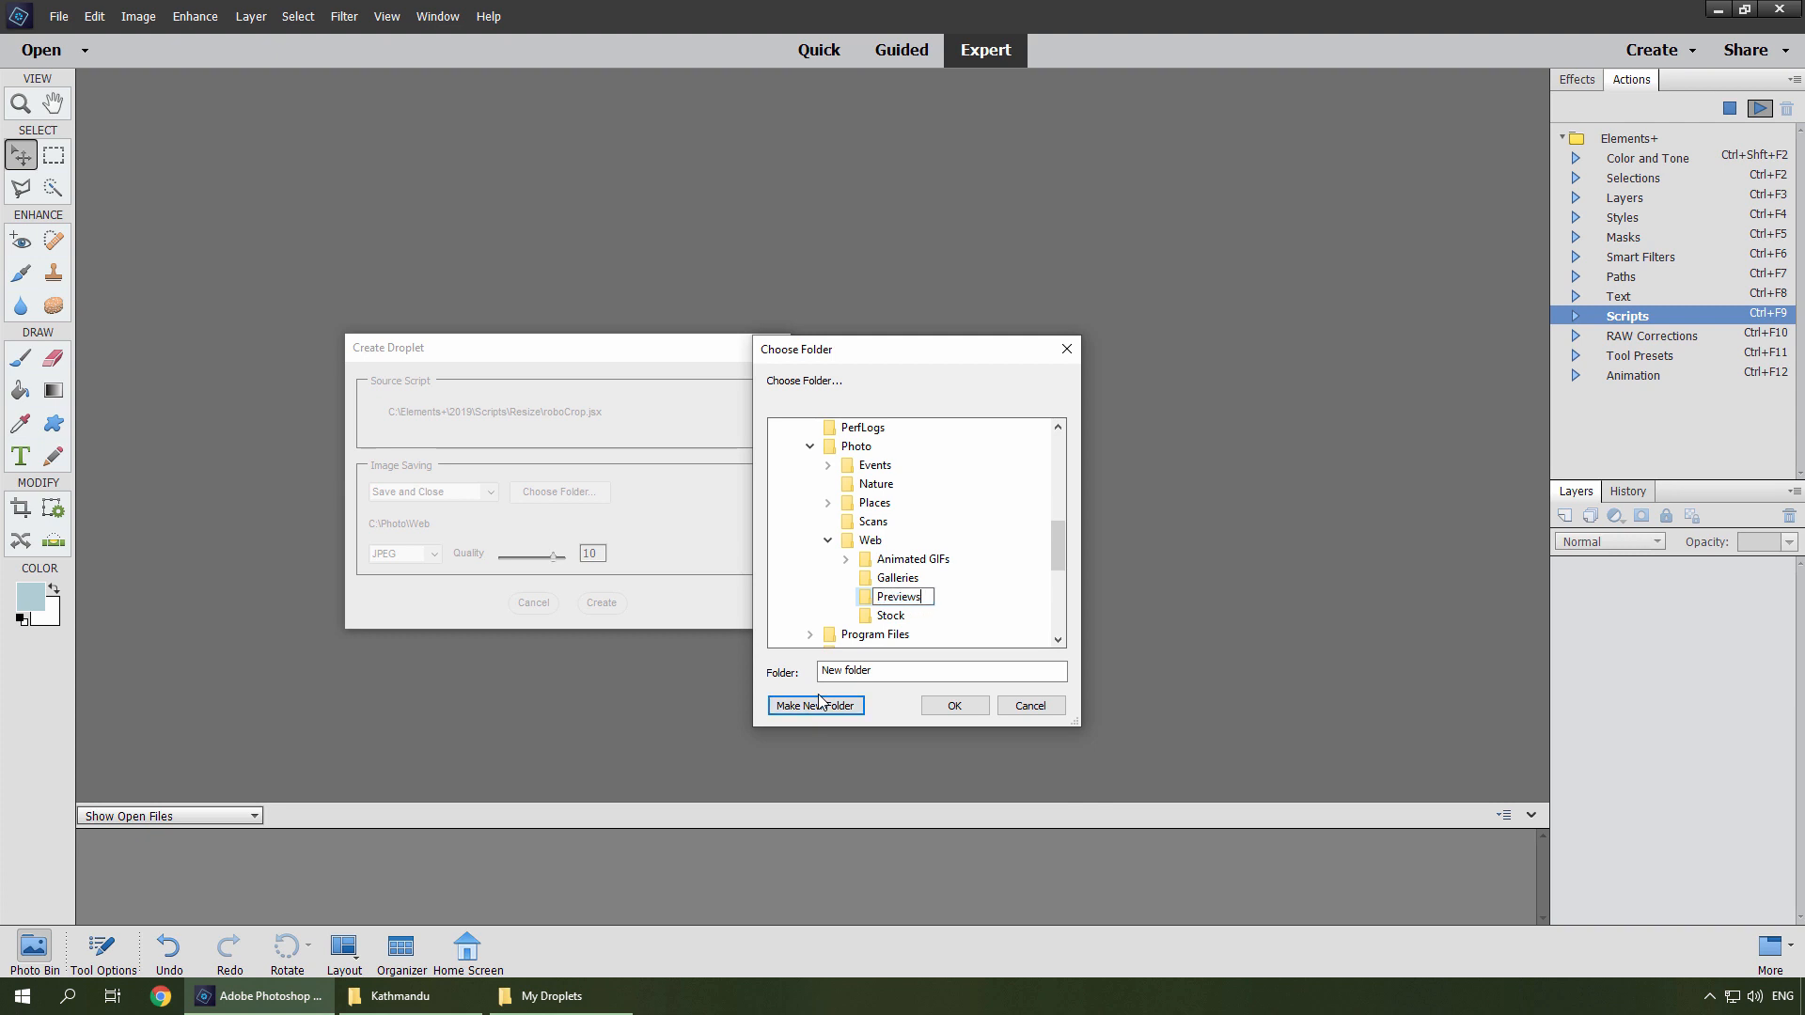
{"action": "key", "text": "Return"}
{"action": "left_click", "coordinate": [935, 711]}
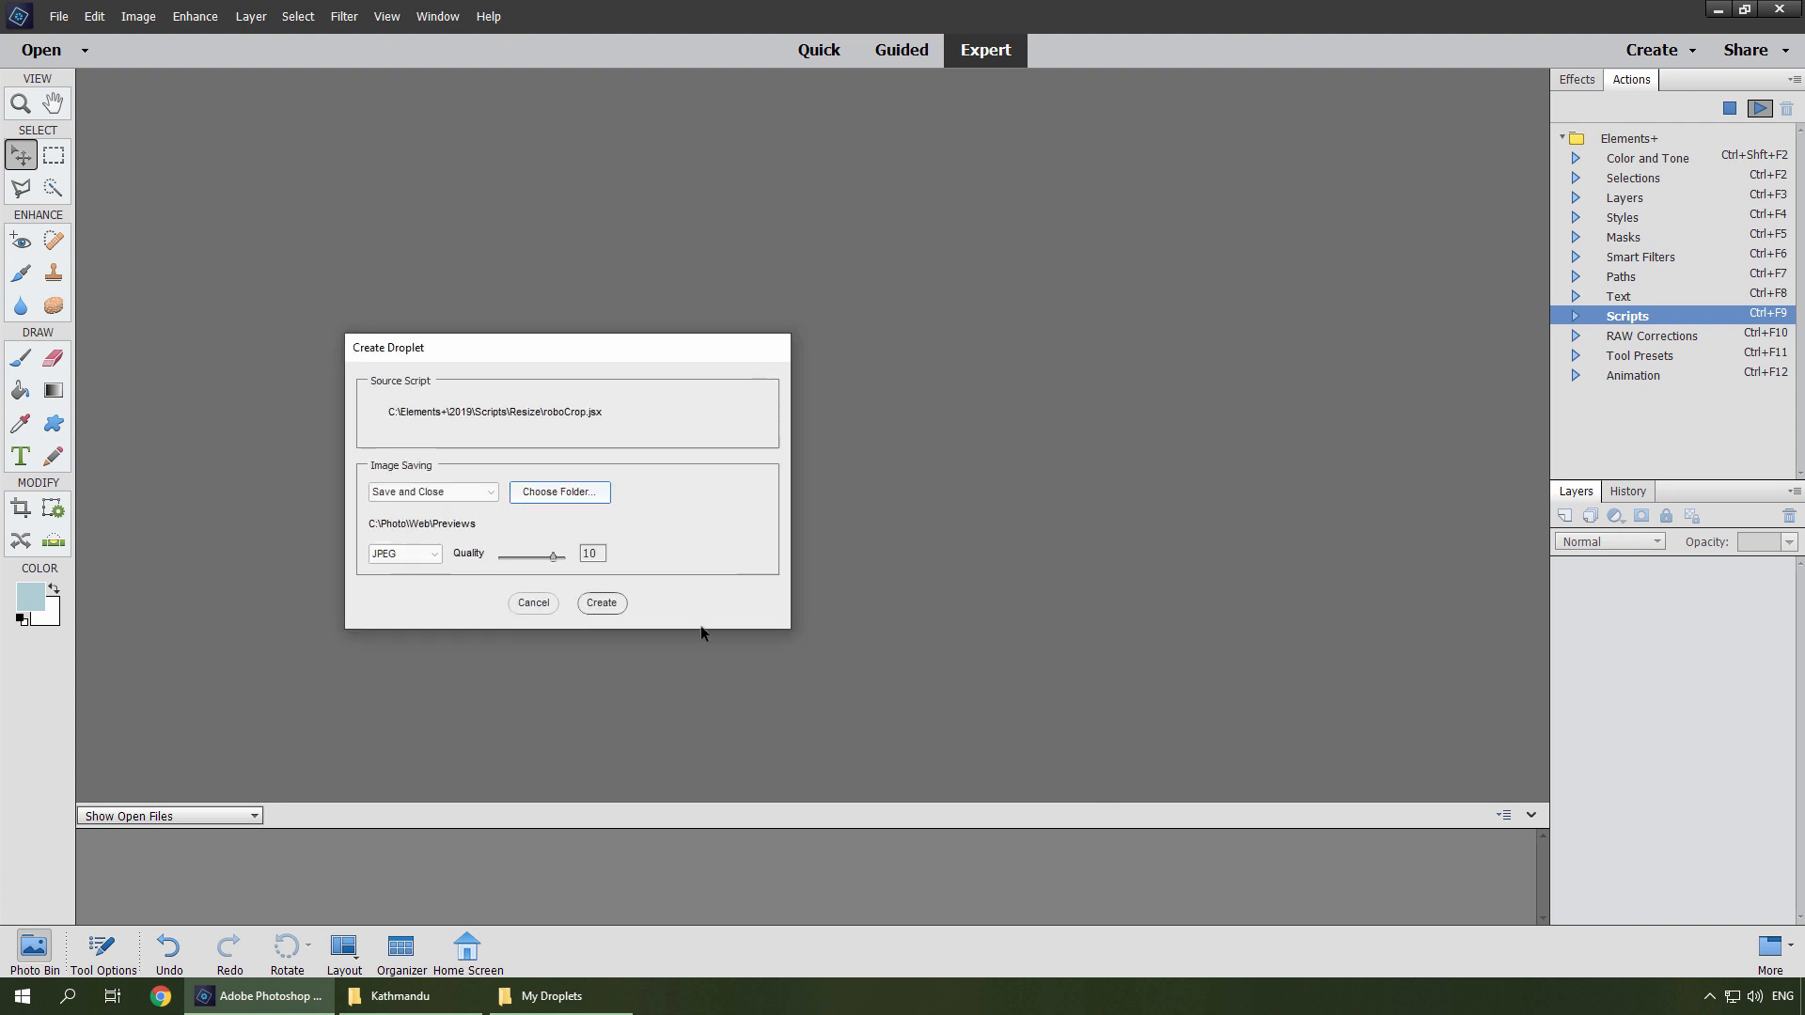
{"action": "left_click", "coordinate": [607, 605]}
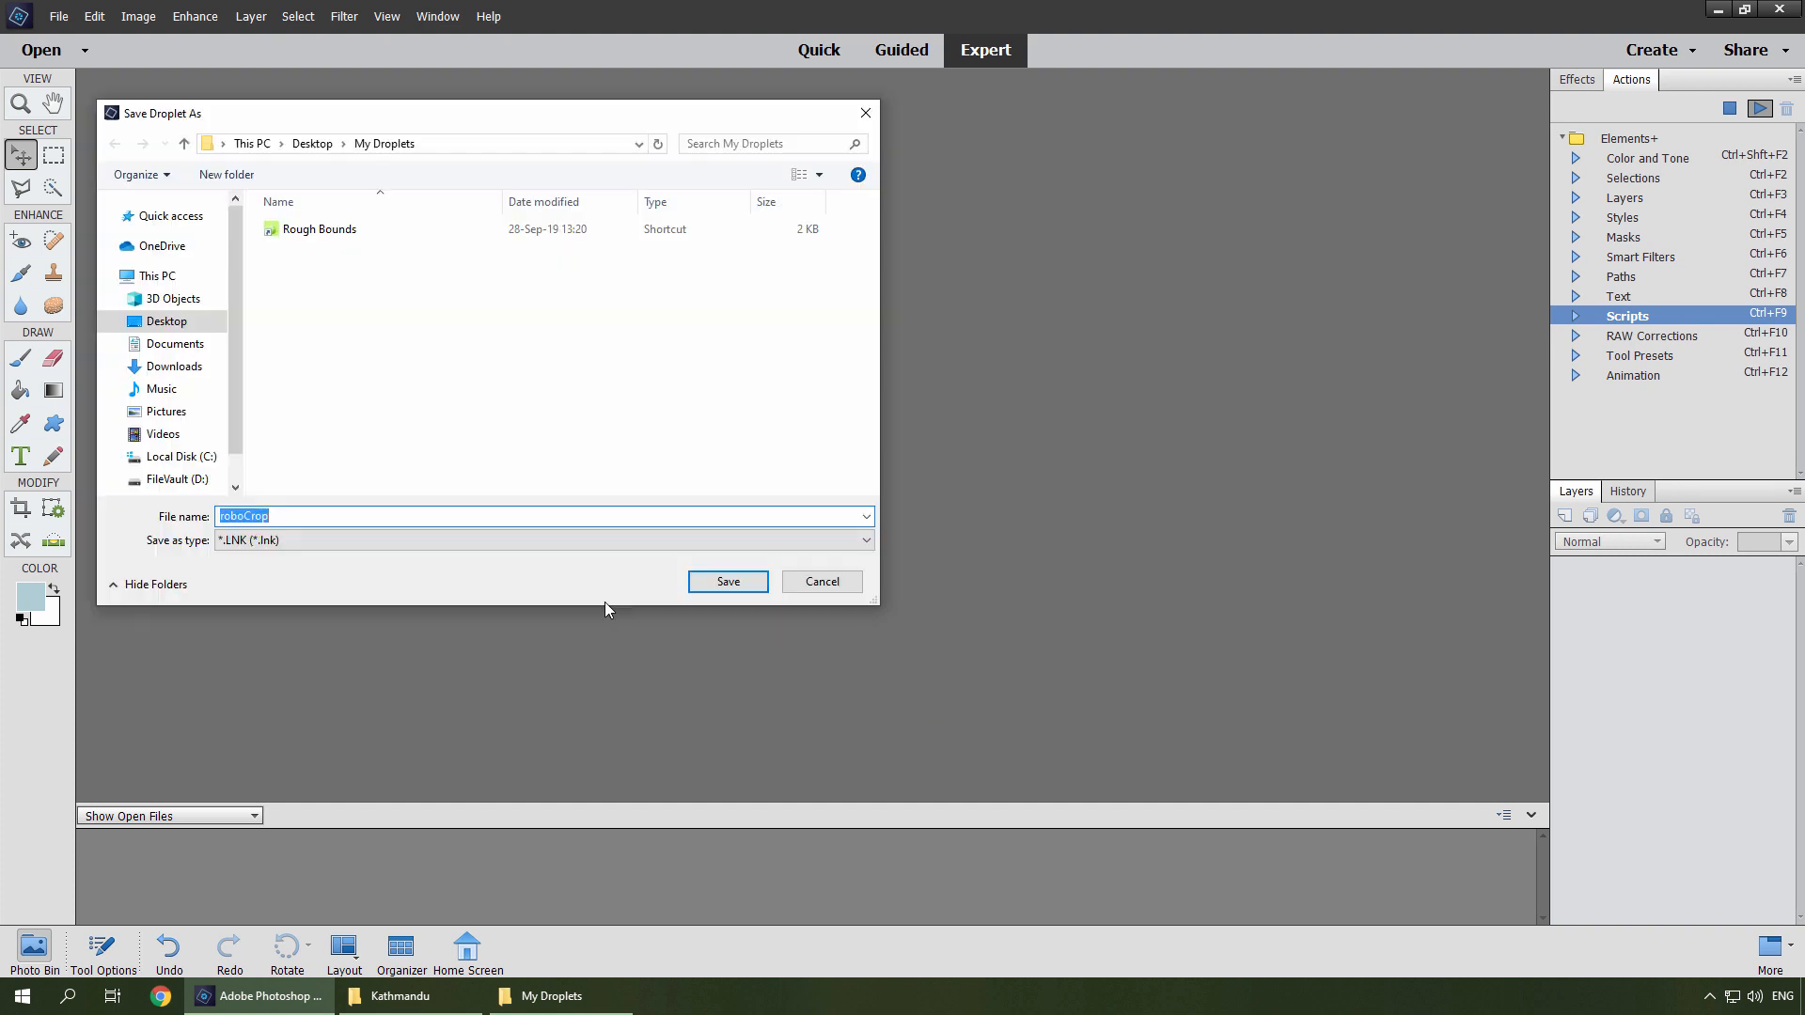
Save the droplet as roboCrop 200x200px in the My Droplets folder.
{"action": "left_click", "coordinate": [414, 516]}
{"action": "type", "text": "200x200px"}
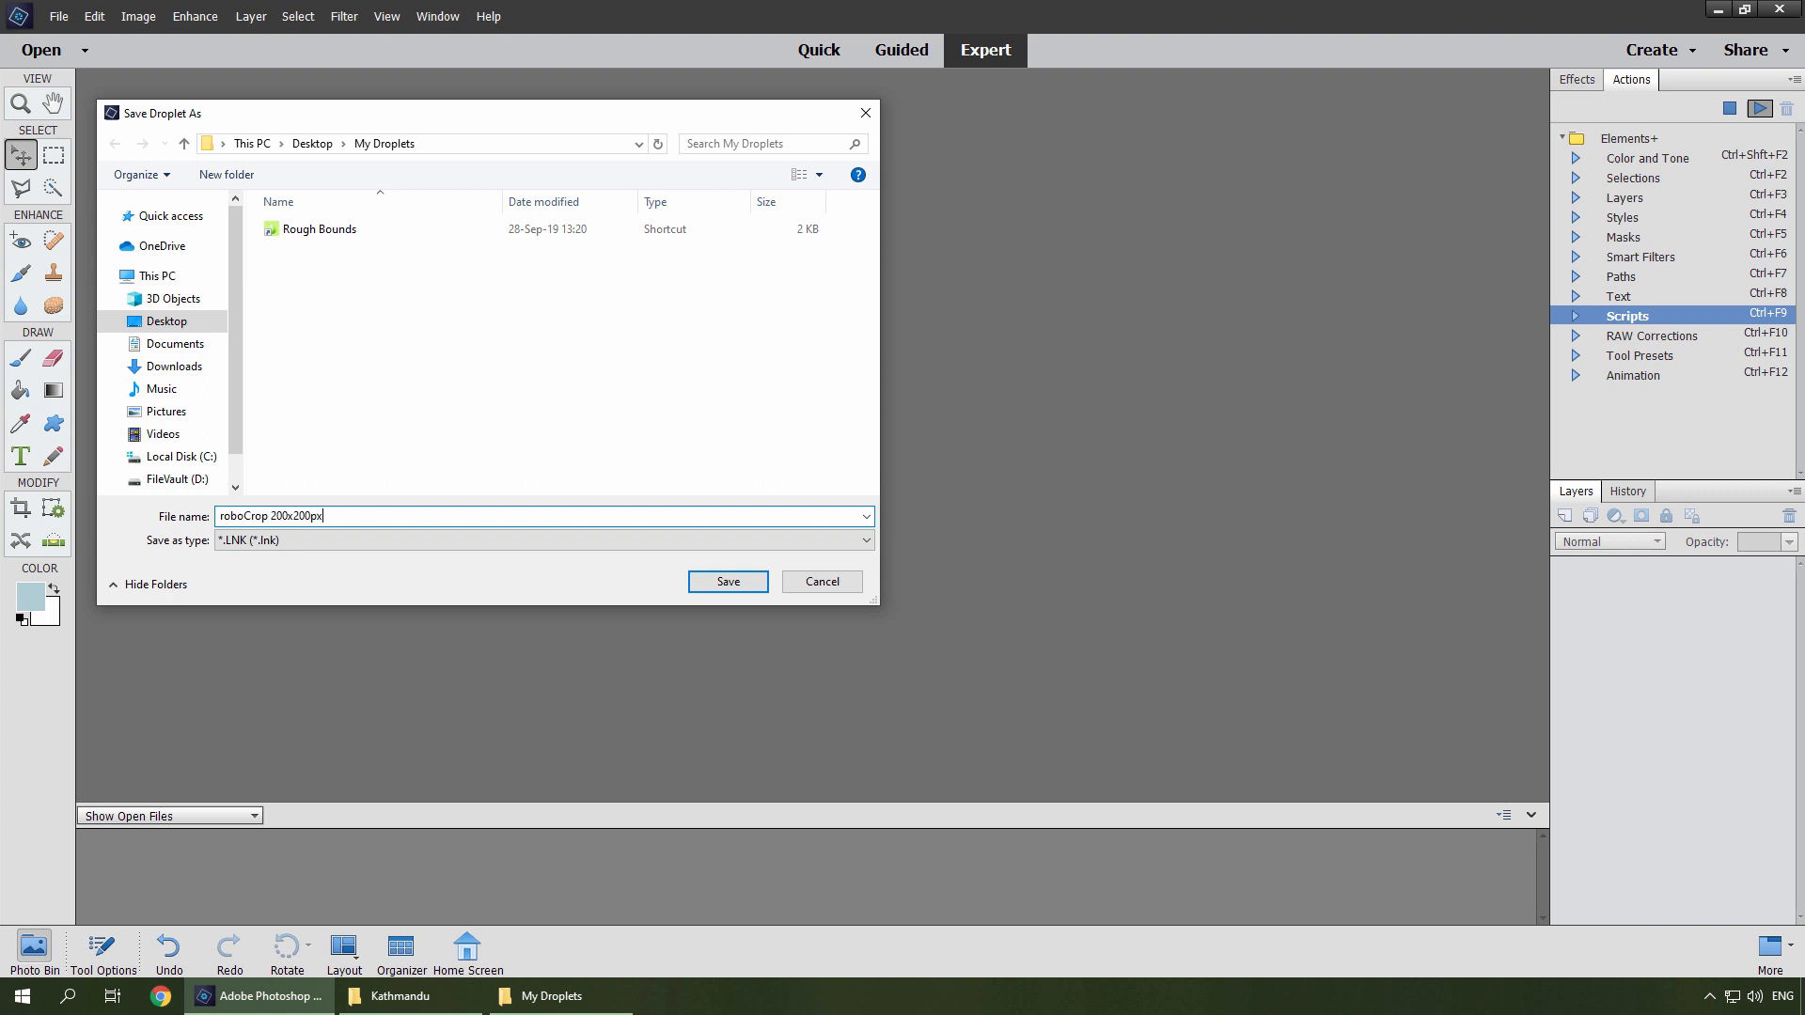
{"action": "left_click", "coordinate": [727, 583]}
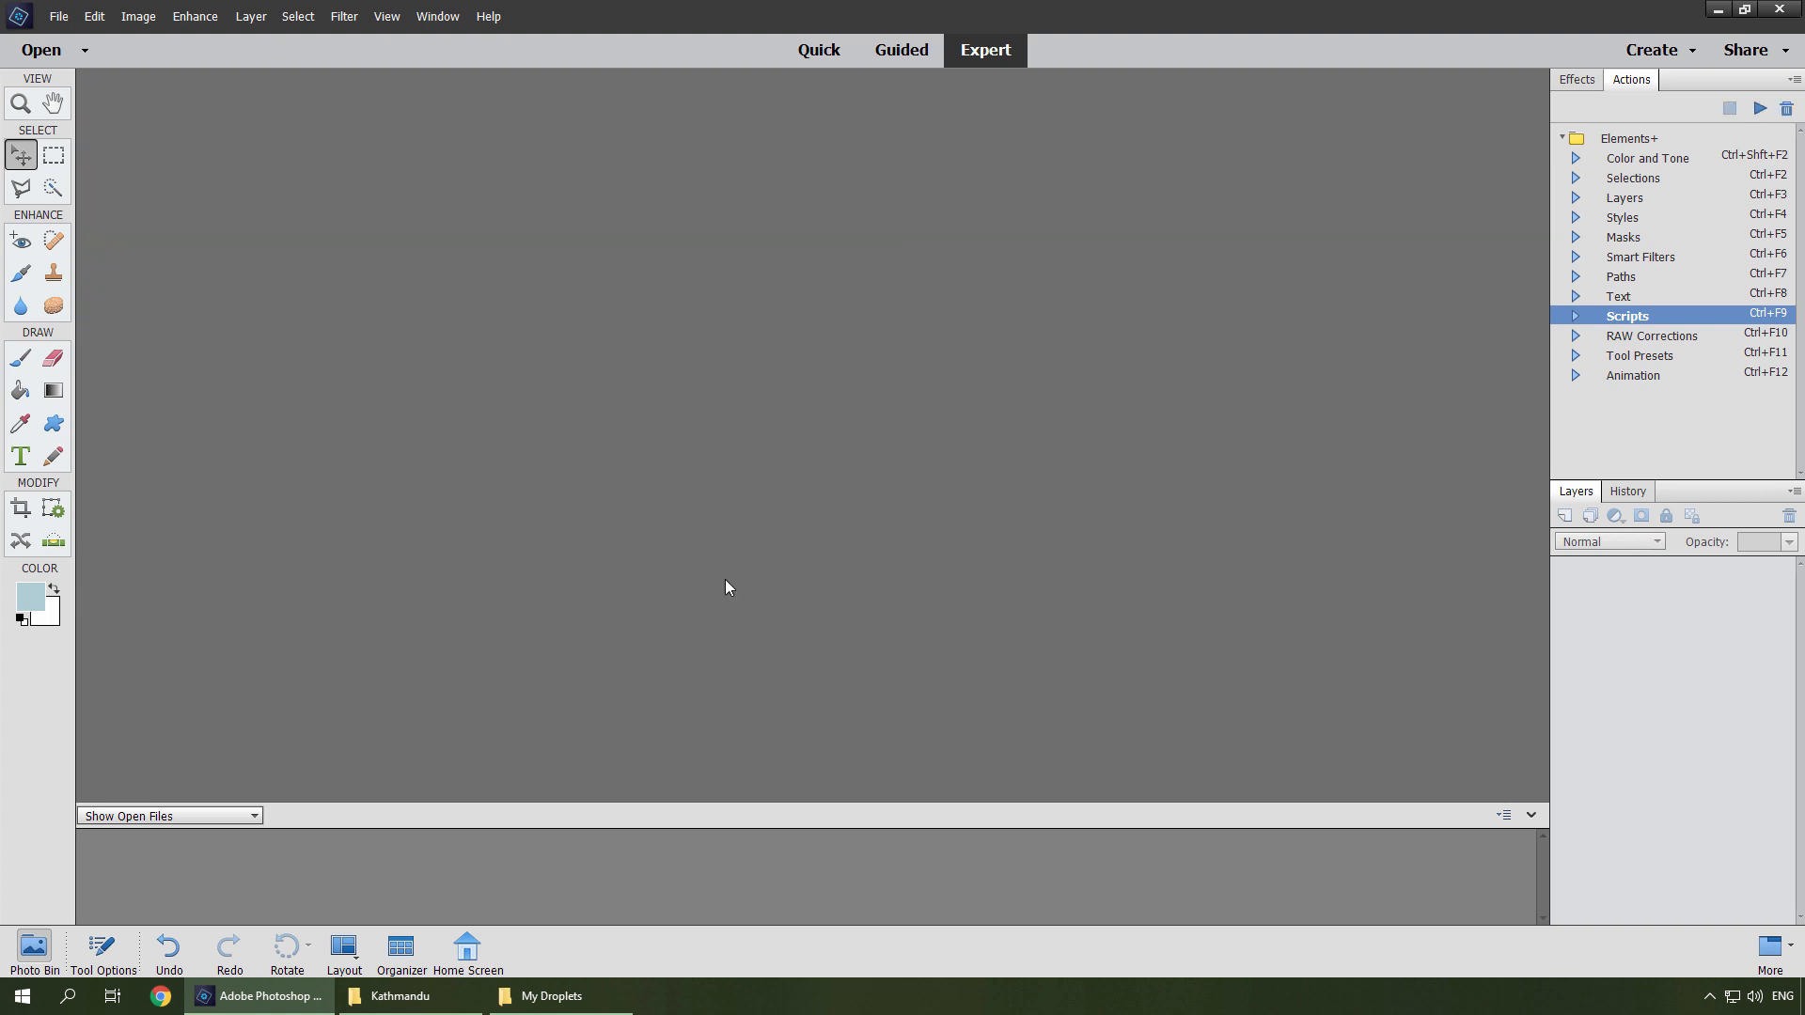
Drop the whole Kathmandu folder onto the roboCrop 200x200px droplet.
{"action": "left_click", "coordinate": [1718, 15]}
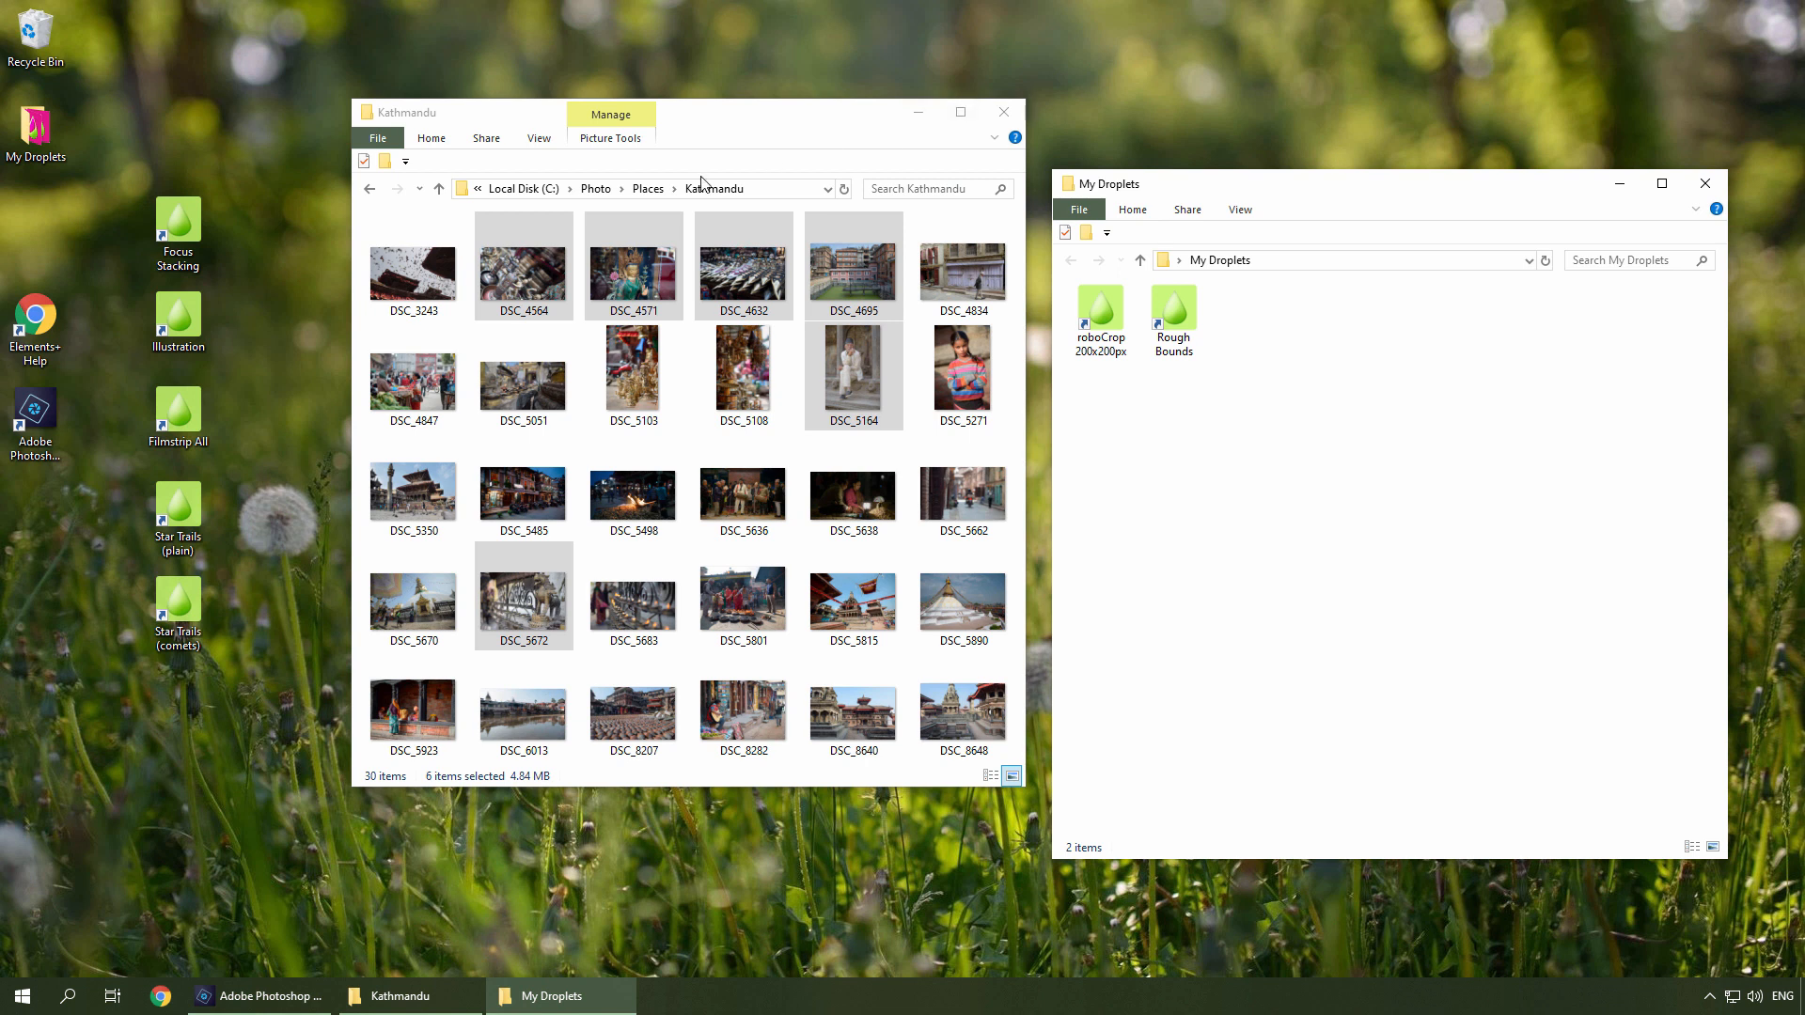
{"action": "left_click", "coordinate": [648, 189]}
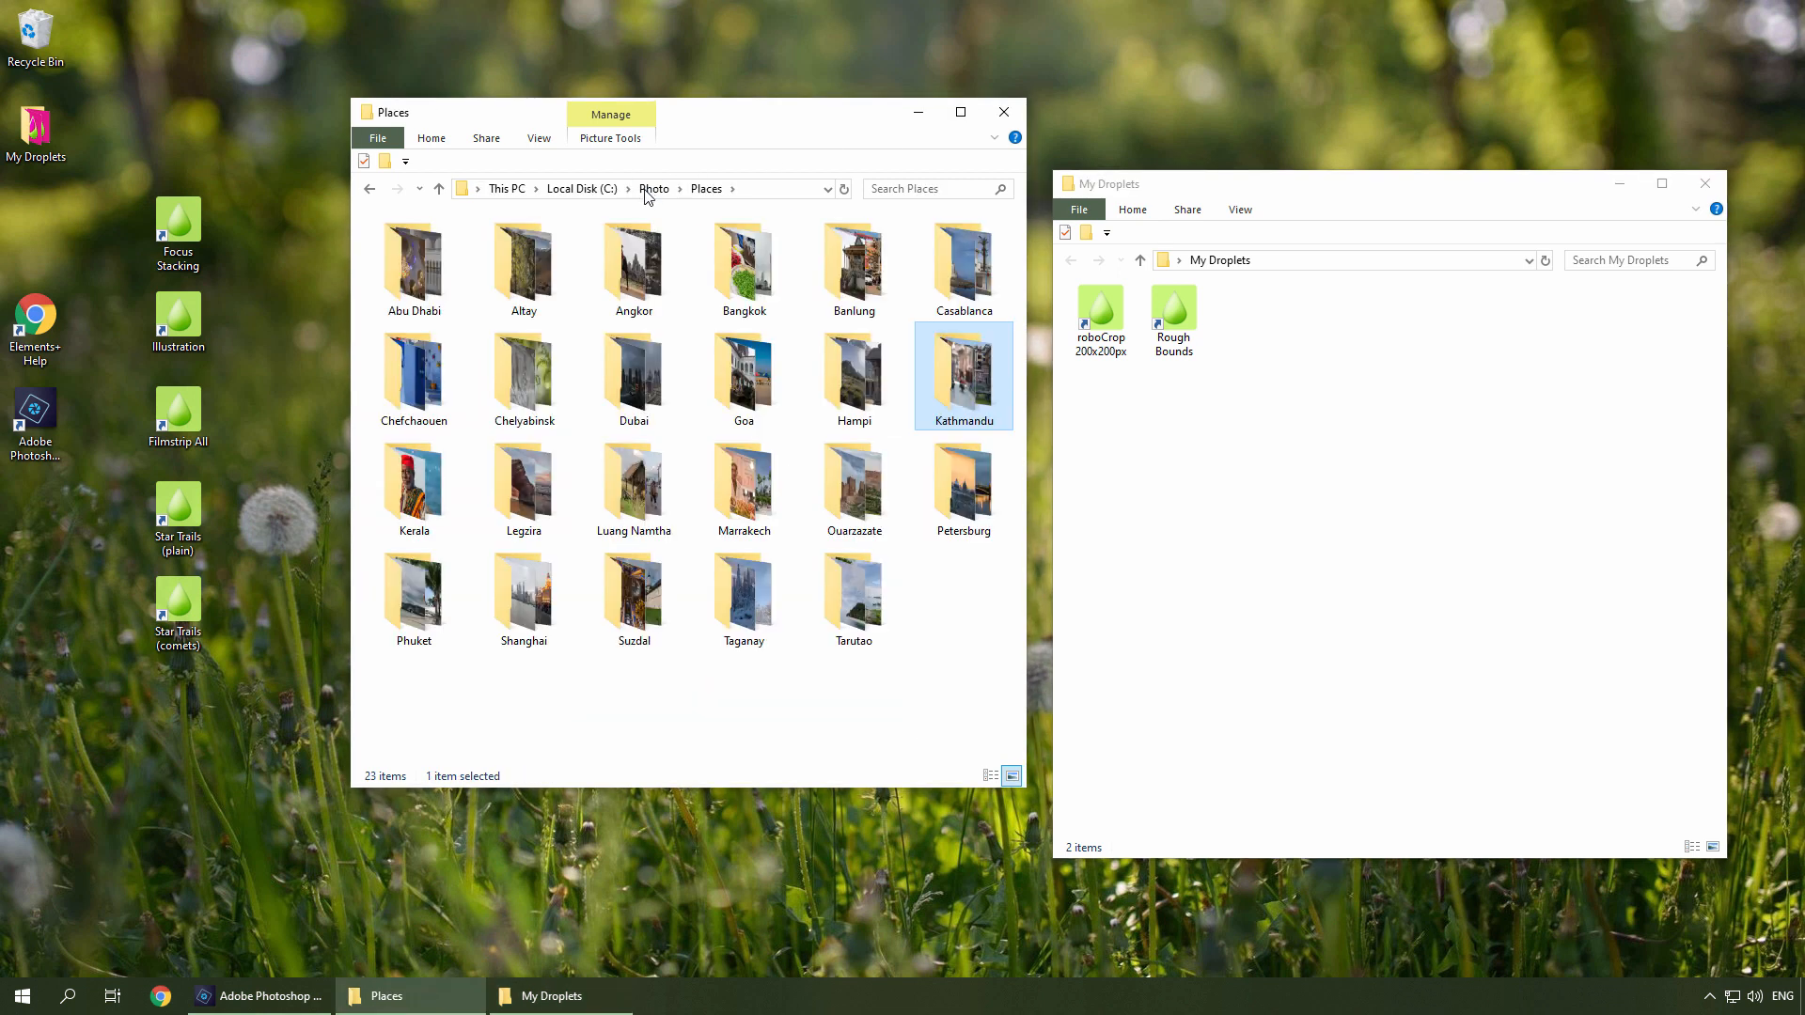
{"action": "left_click_drag", "start_coordinate": [943, 412], "coordinate": [1111, 340]}
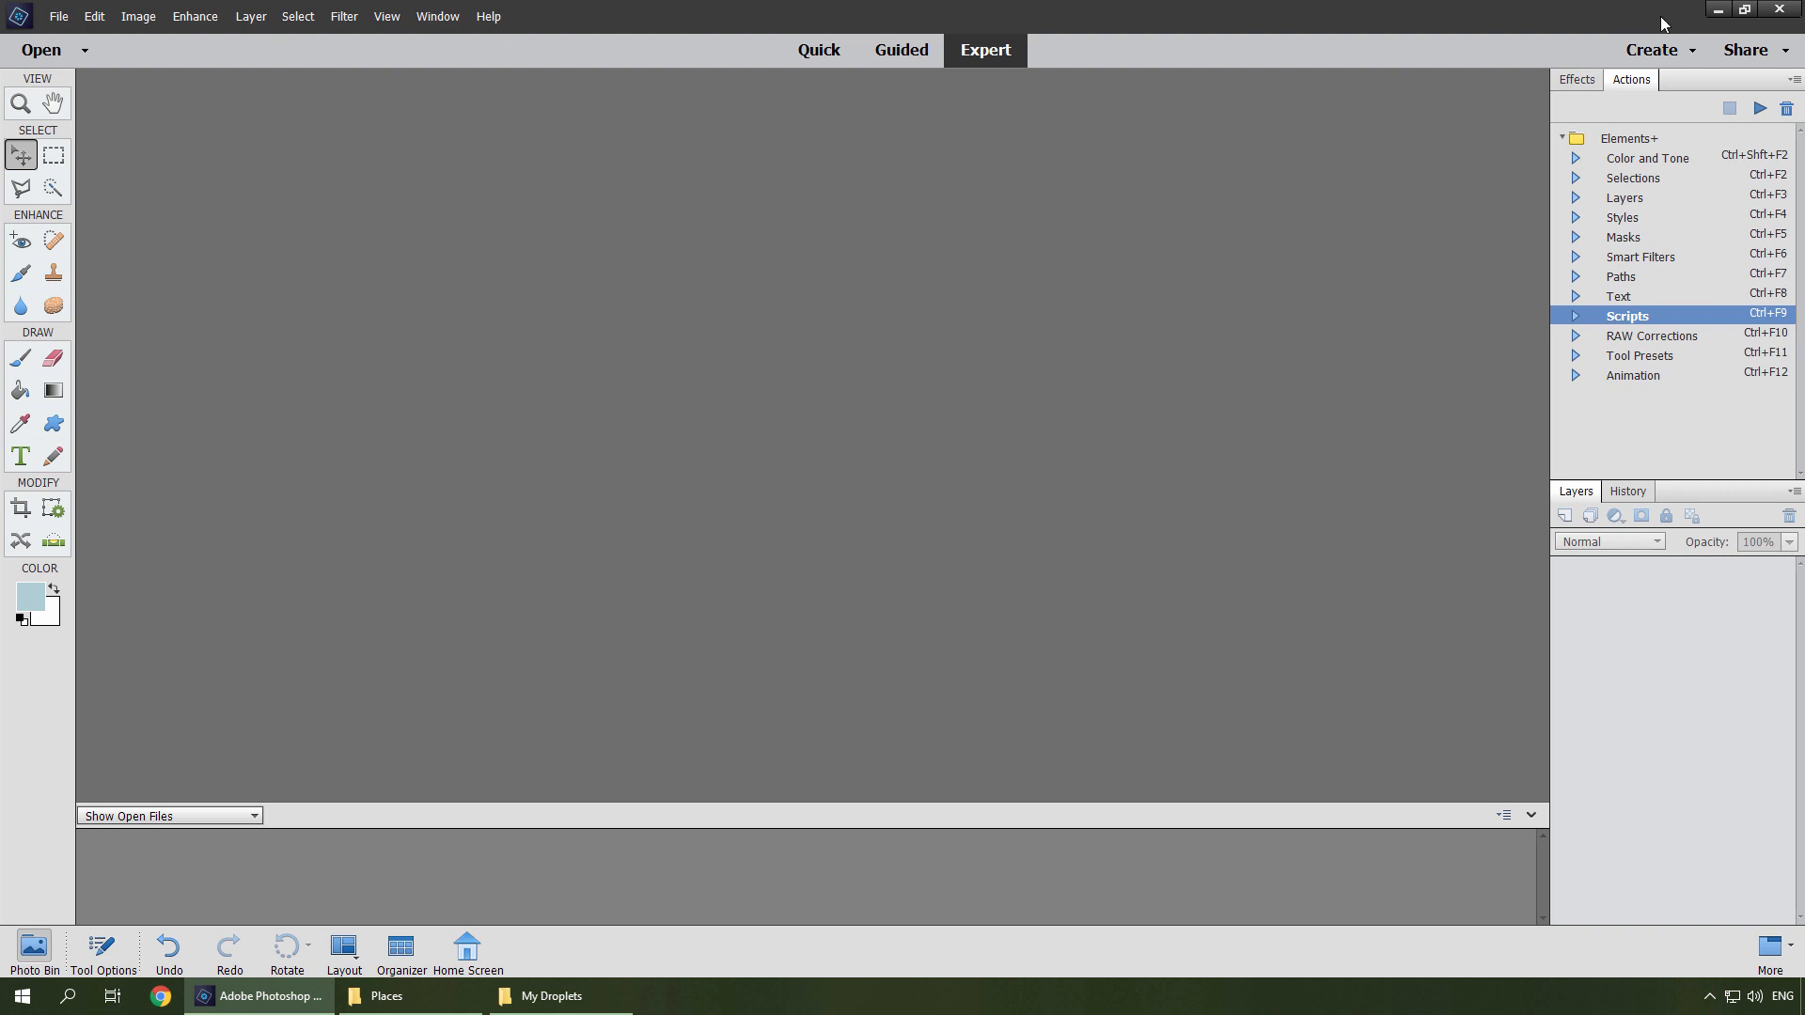
Inspect the output in C:\Photo\Web\Previews, then return to the Kathmandu folder.
{"action": "left_click", "coordinate": [1718, 10]}
{"action": "left_click", "coordinate": [682, 189]}
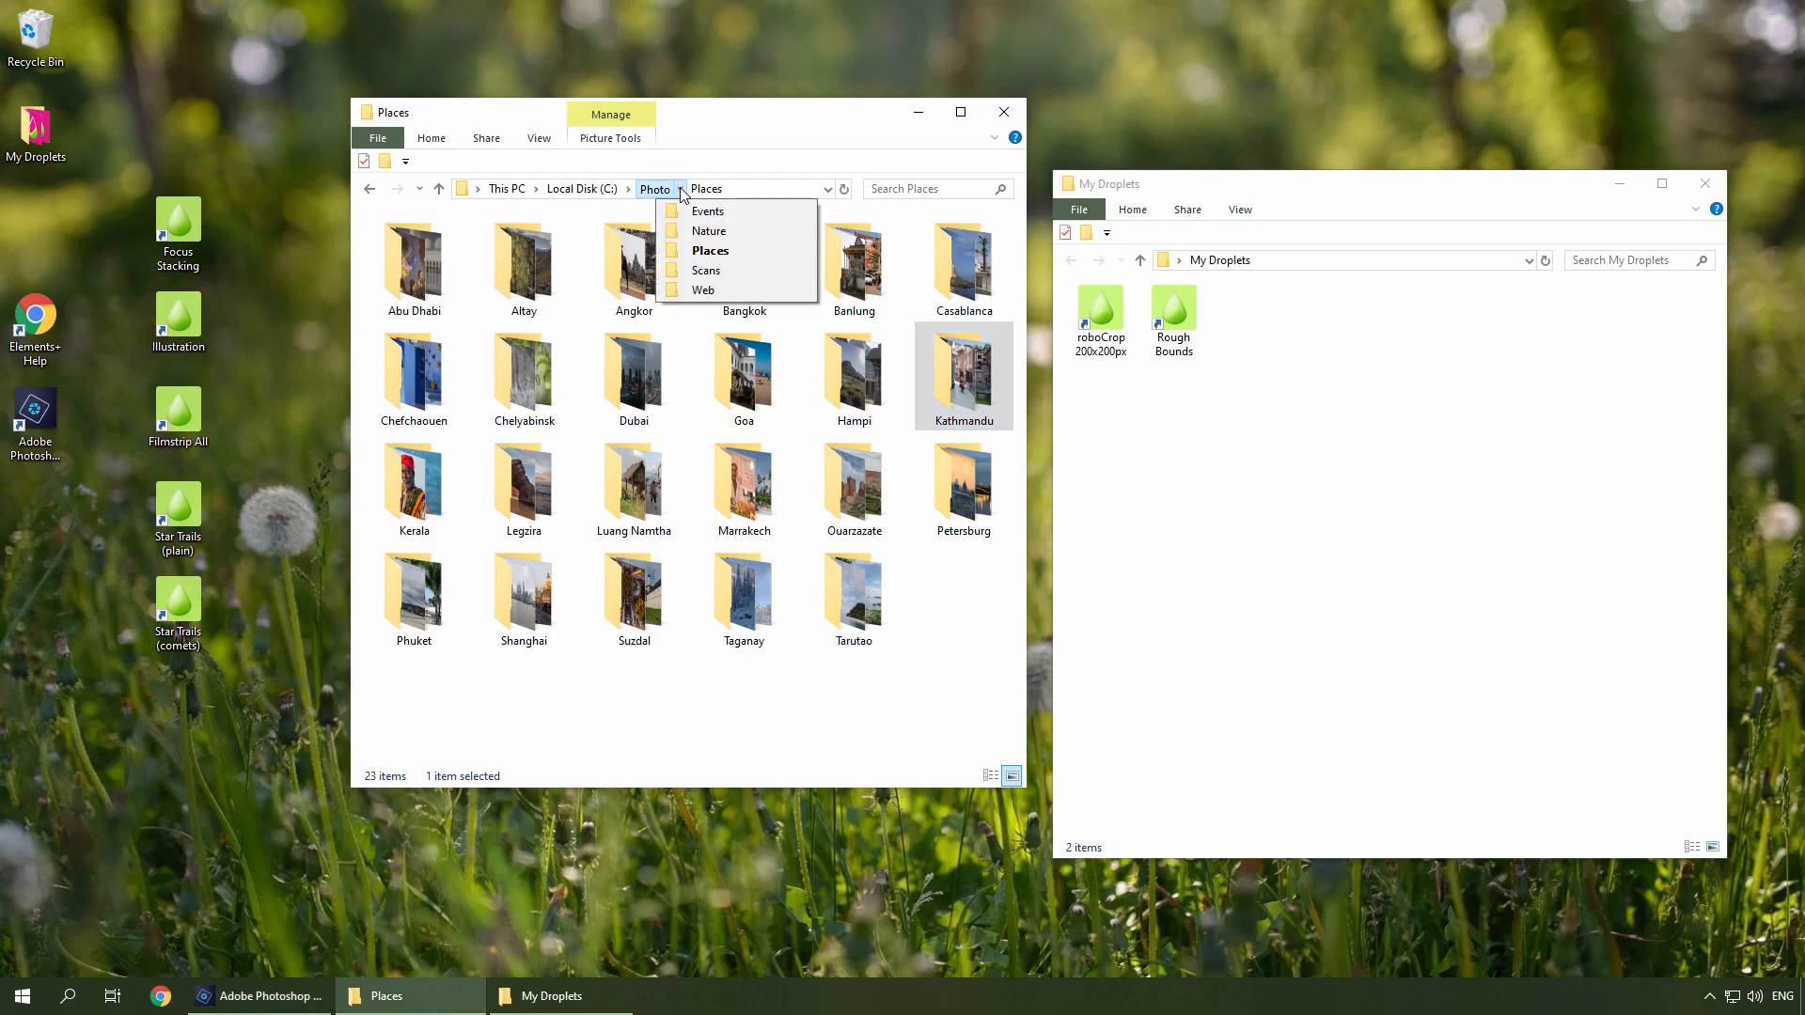
{"action": "left_click", "coordinate": [689, 289]}
{"action": "double_click", "coordinate": [477, 284]}
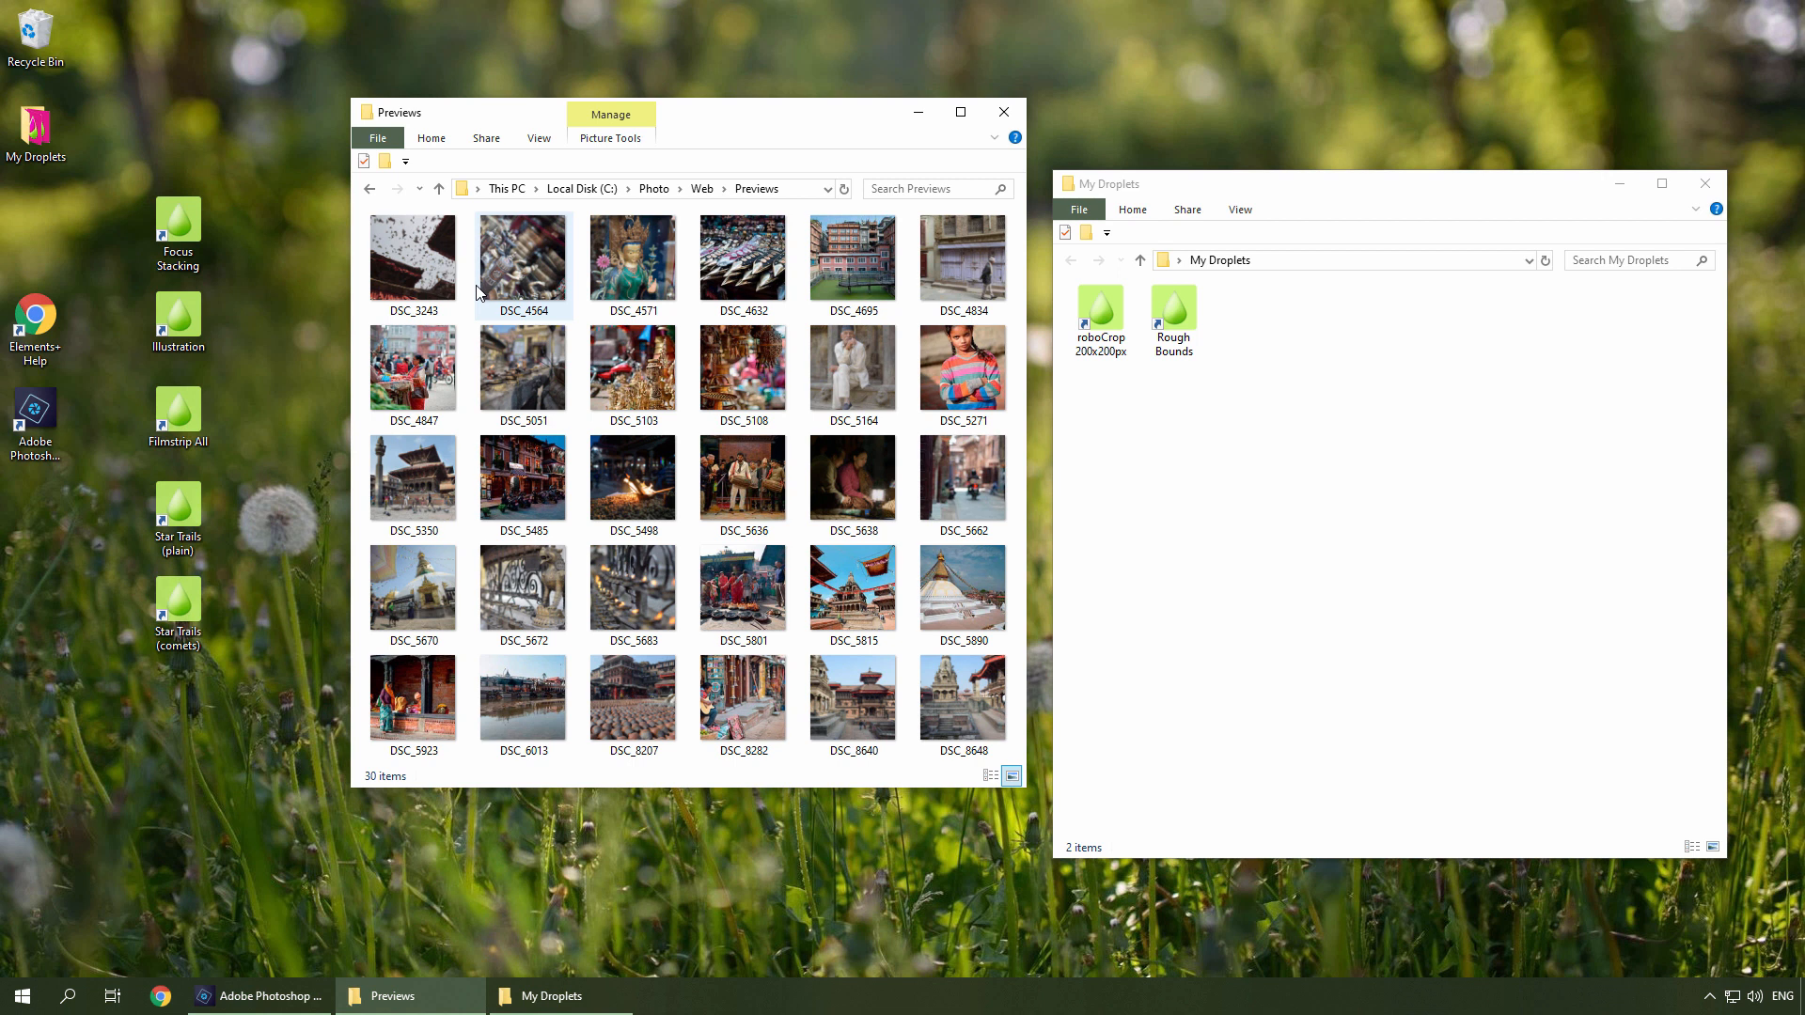
{"action": "left_click", "coordinate": [369, 190]}
{"action": "left_click", "coordinate": [368, 190]}
{"action": "left_click", "coordinate": [368, 190]}
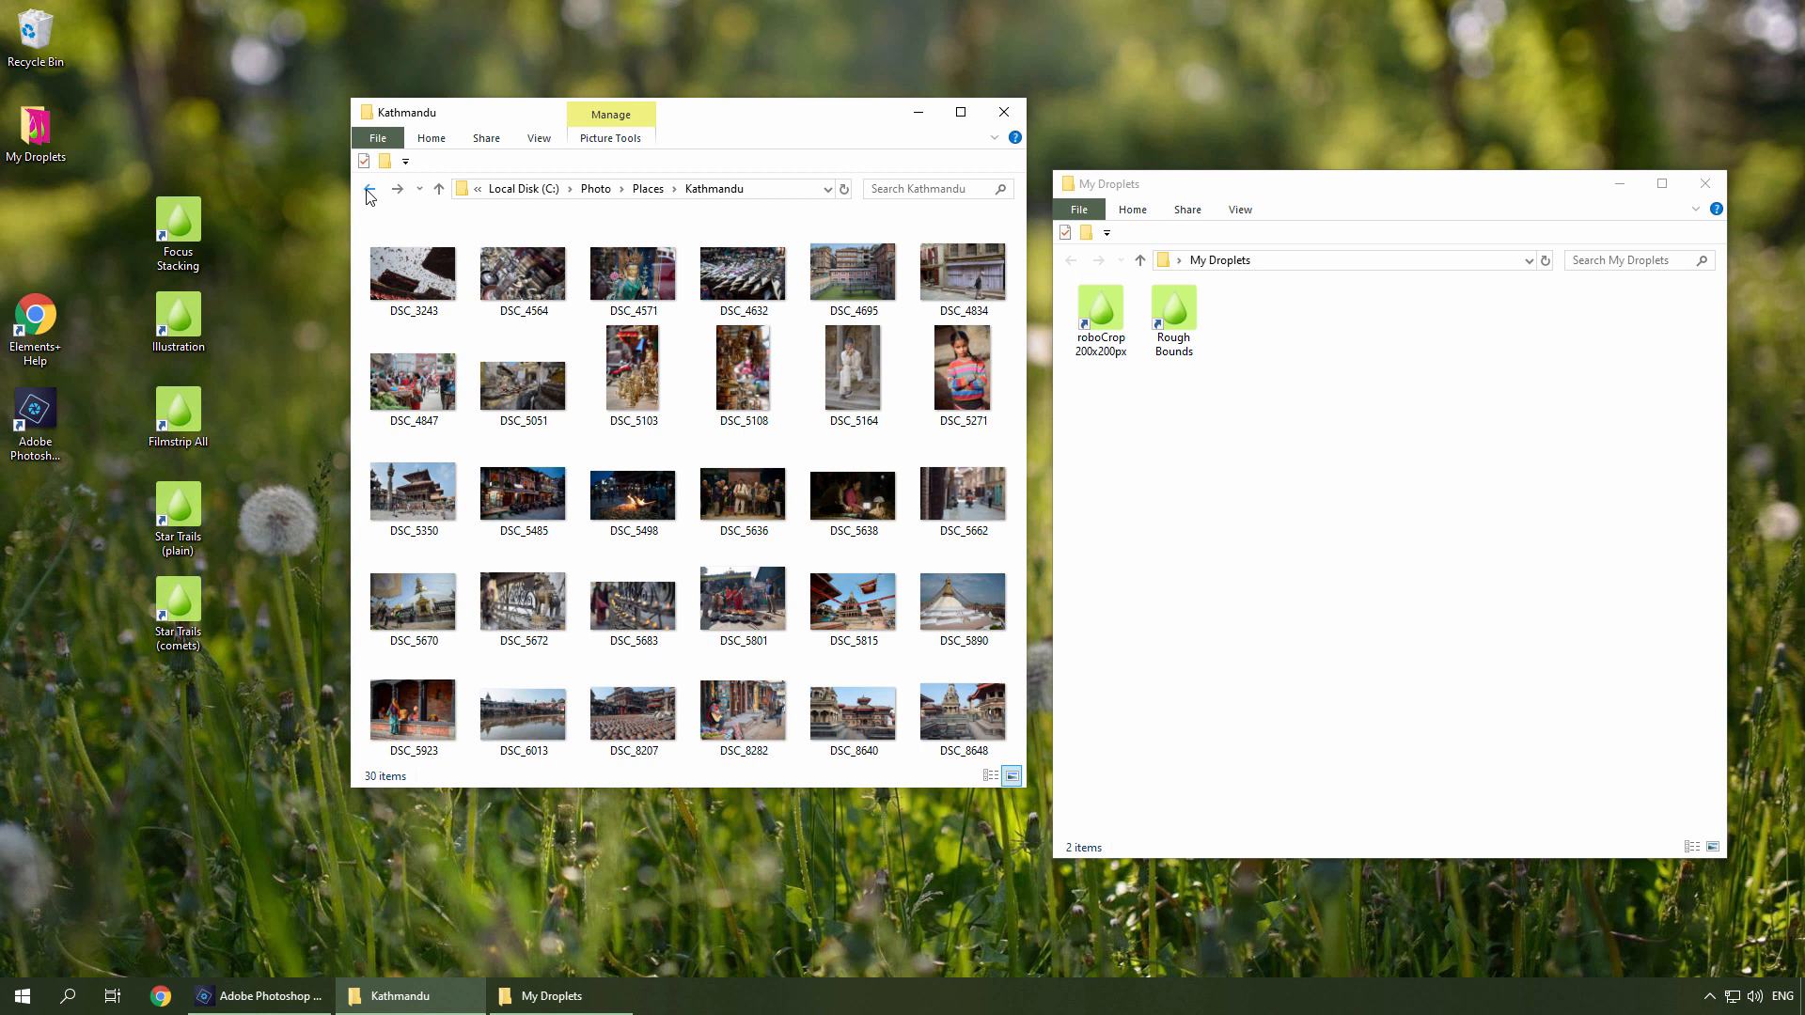
Select five Kathmandu photos (DSC_5051, DSC_5485, DSC_5498, DSC_5638, DSC_5662) and drop them onto the Filmstrip All droplet.
{"action": "left_click", "coordinate": [517, 378]}
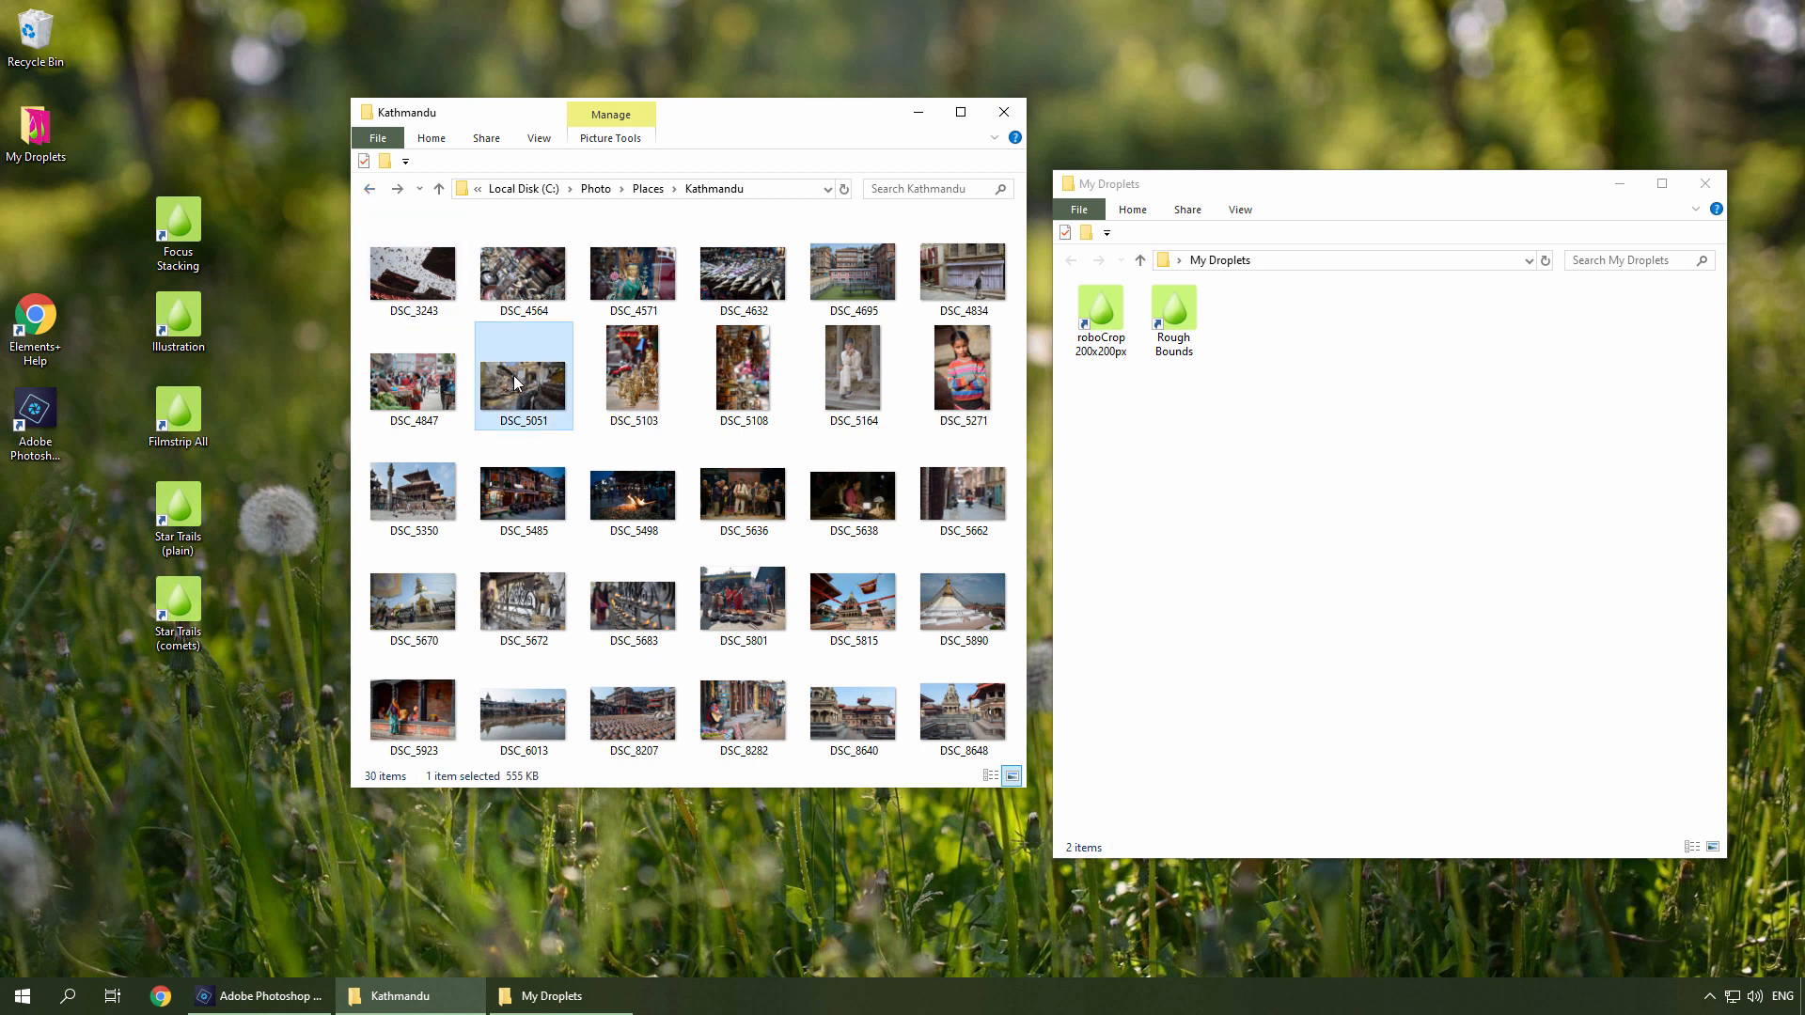
{"action": "left_click", "coordinate": [532, 489], "text": "ctrl"}
{"action": "left_click", "coordinate": [612, 505], "text": "ctrl"}
{"action": "left_click", "coordinate": [853, 508], "text": "ctrl"}
{"action": "left_click", "coordinate": [975, 508], "text": "ctrl"}
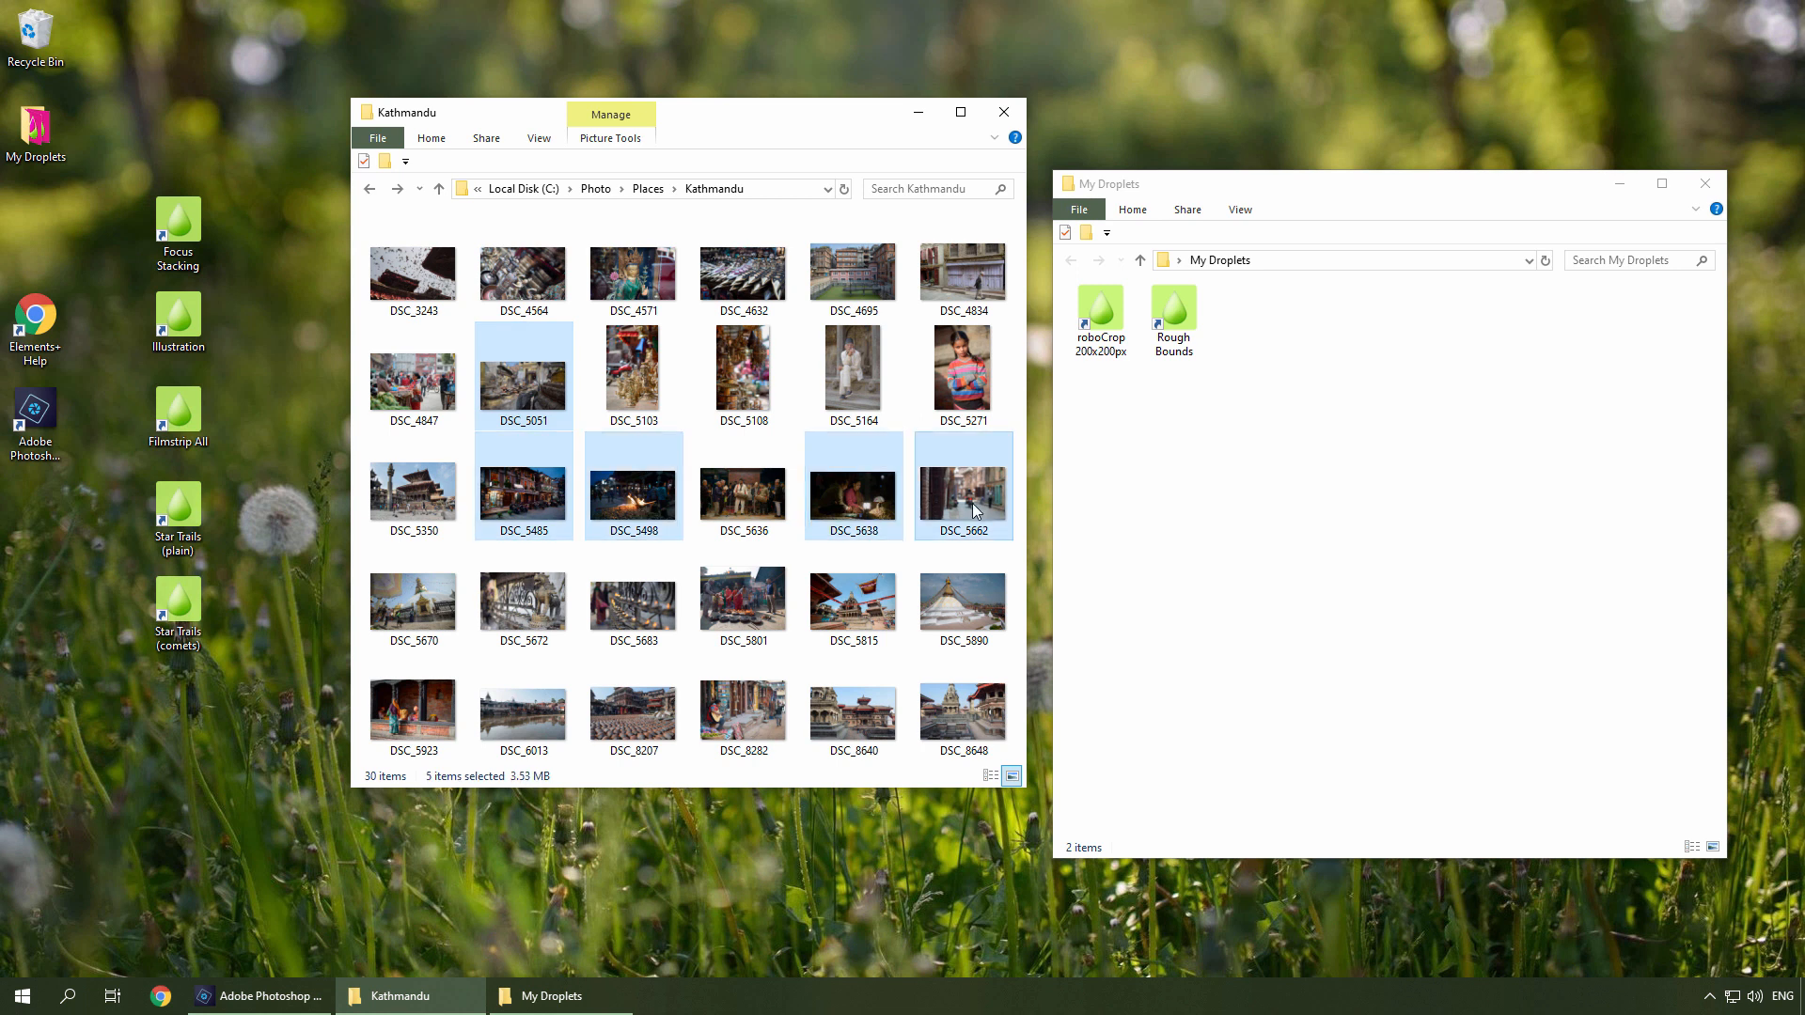
{"action": "left_click_drag", "start_coordinate": [974, 508], "coordinate": [197, 444]}
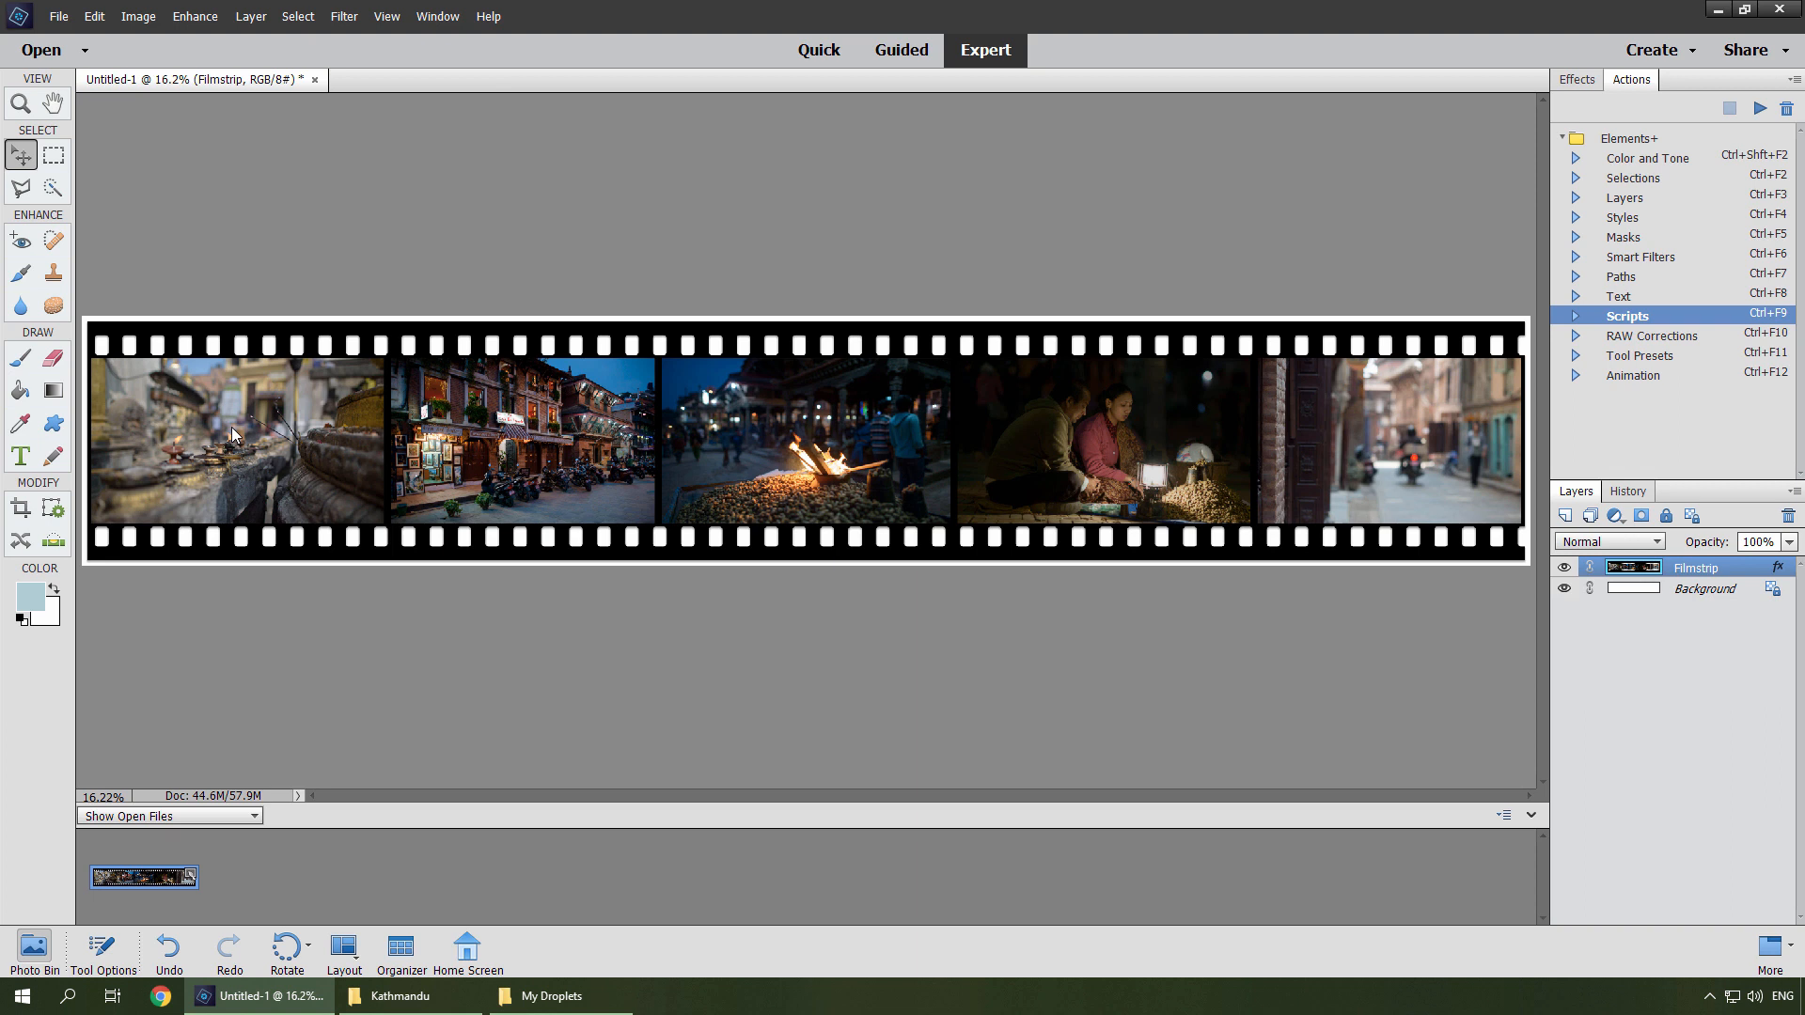
Open the File Piler script from the Elements+ Files scripts and save it as a File Piler droplet in My Droplets.
{"action": "left_click", "coordinate": [1758, 110]}
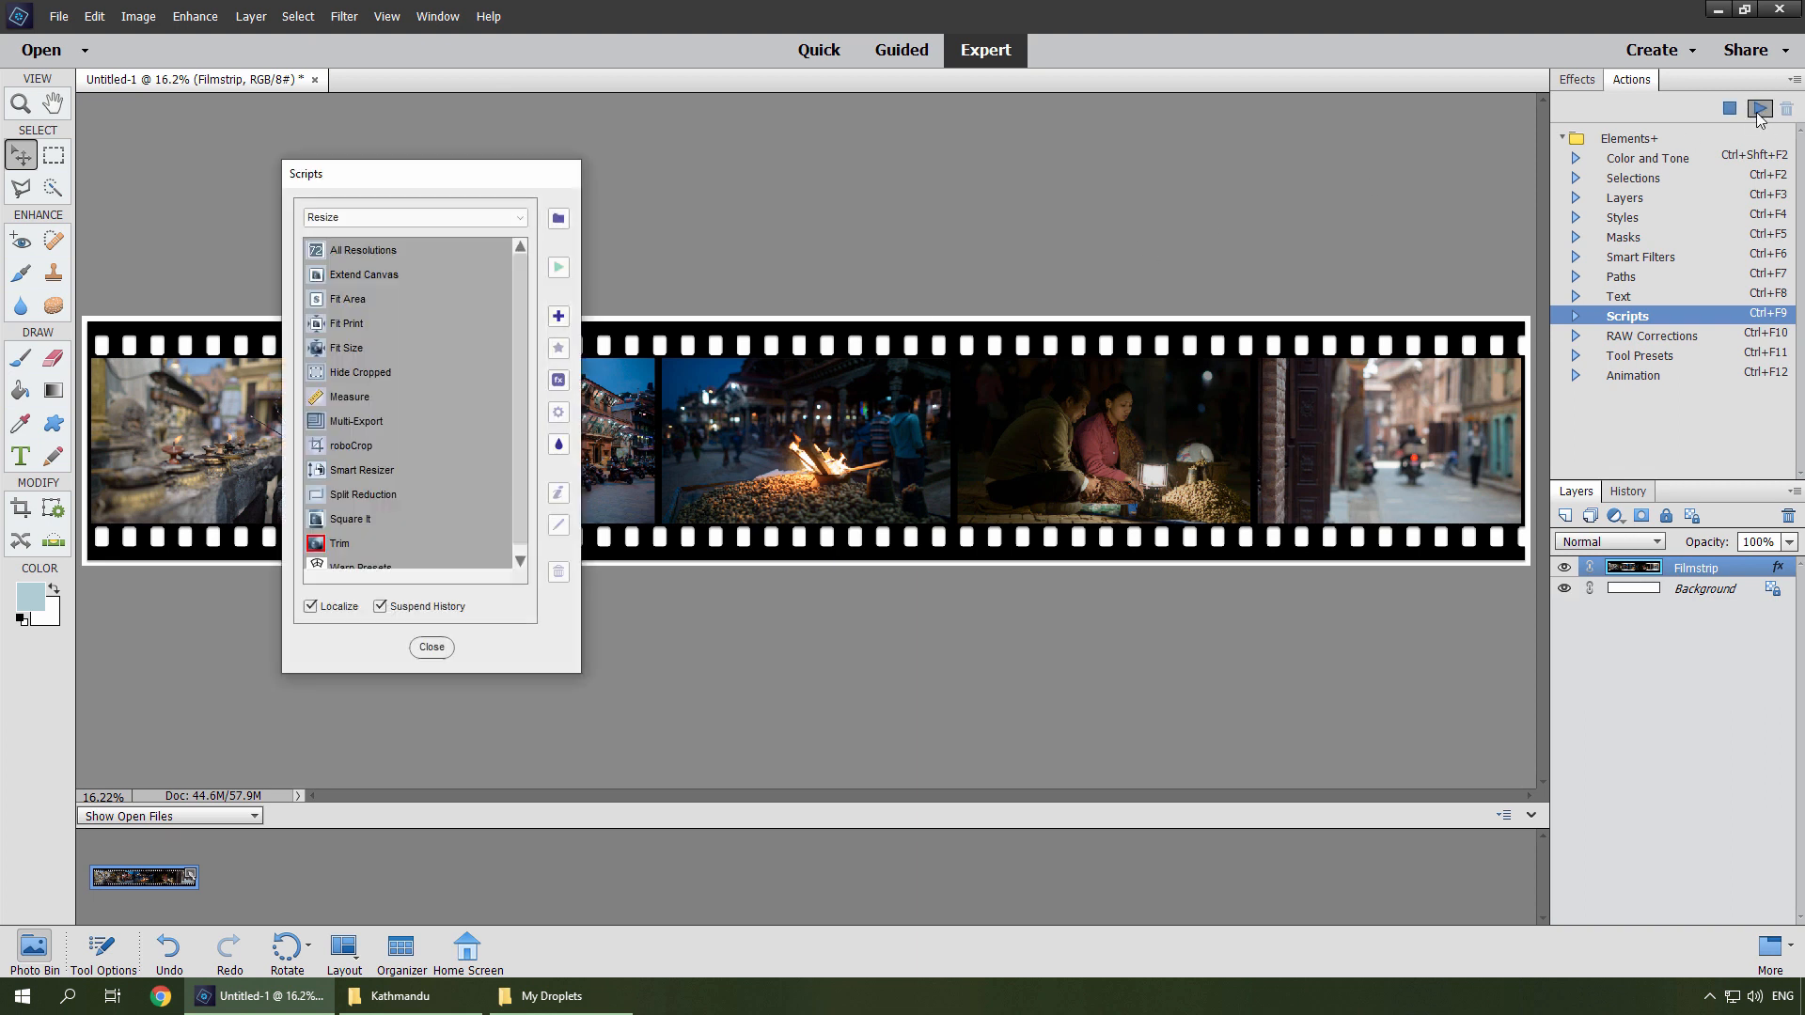
{"action": "left_click", "coordinate": [517, 218]}
{"action": "left_click", "coordinate": [363, 338]}
{"action": "left_click", "coordinate": [344, 409]}
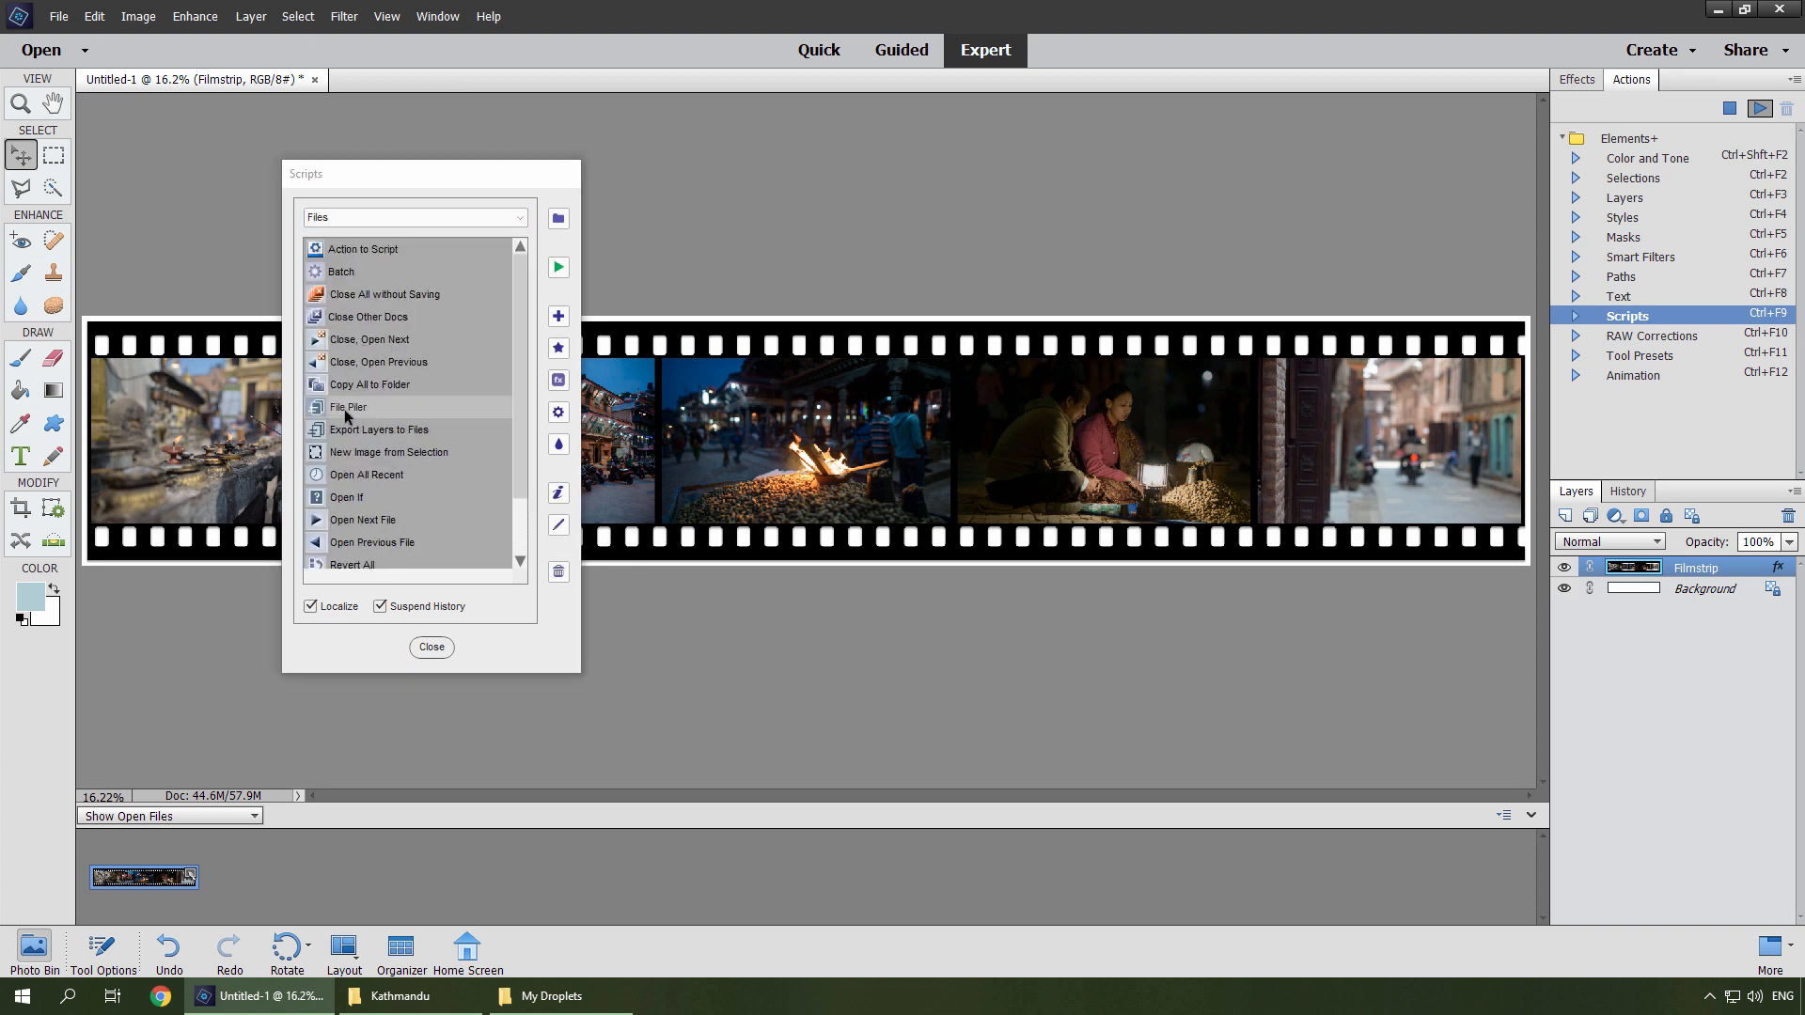
{"action": "double_click", "coordinate": [344, 408]}
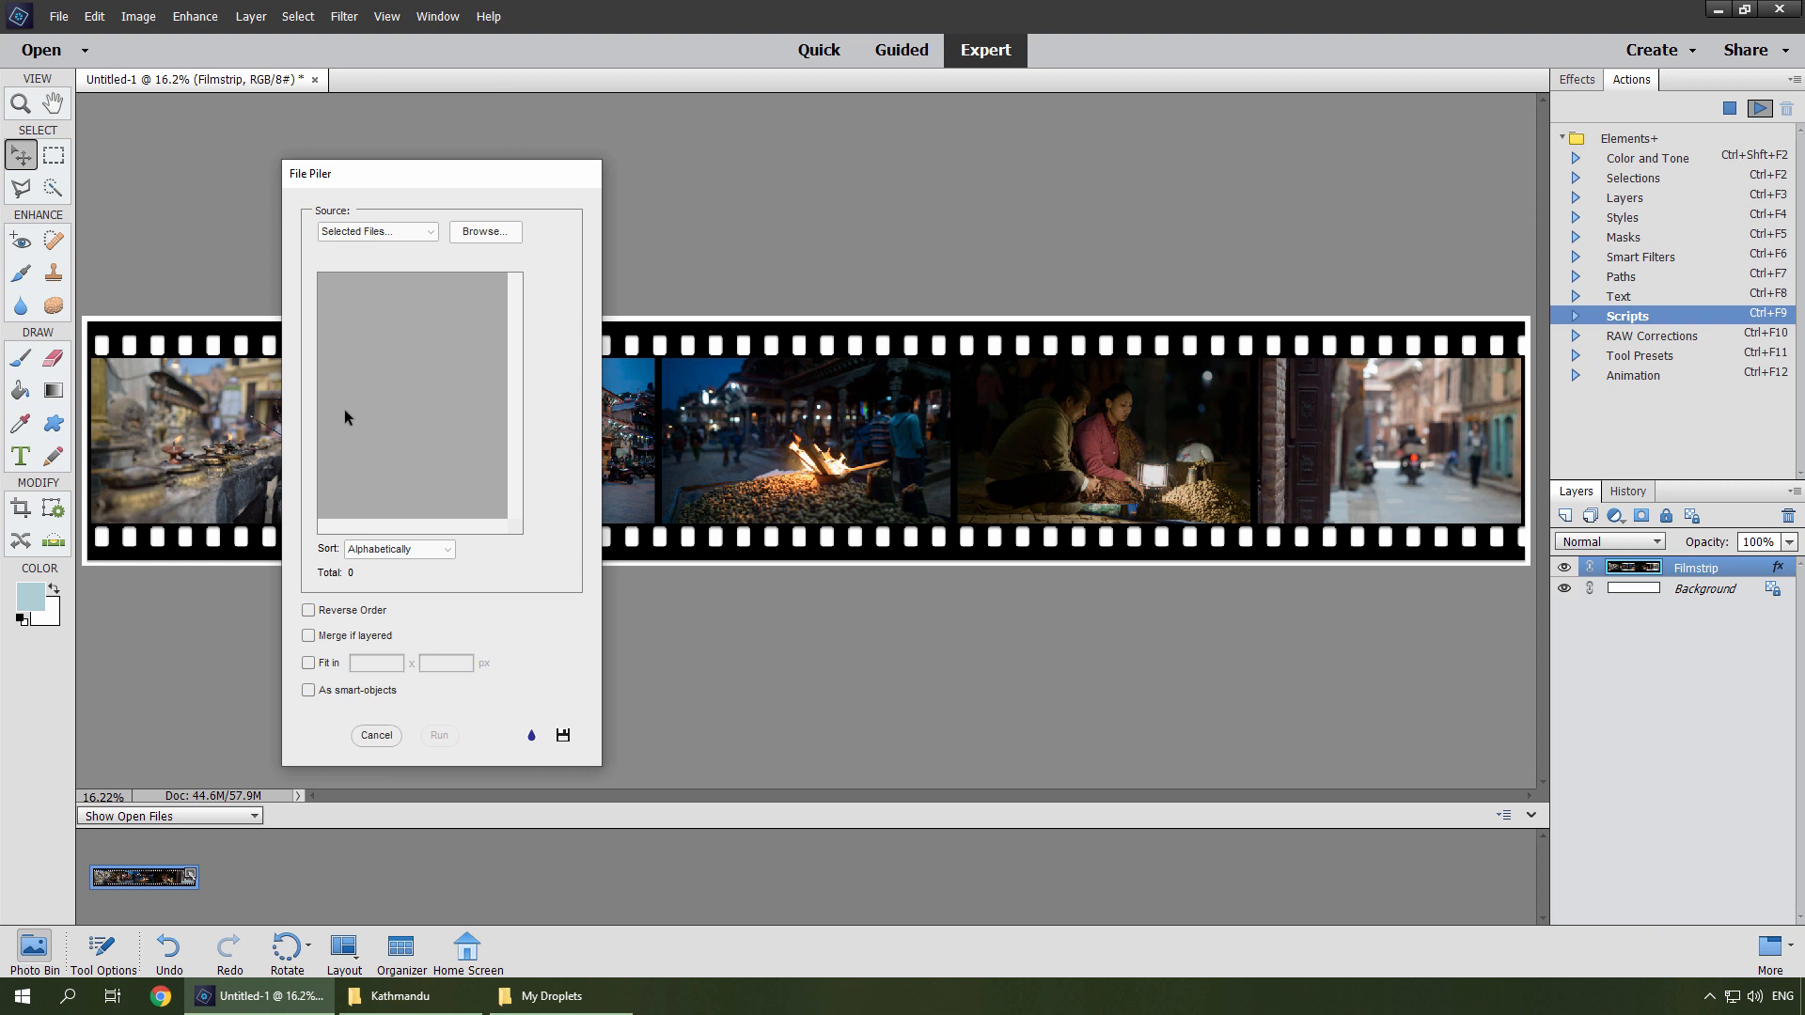
{"action": "left_click", "coordinate": [307, 662]}
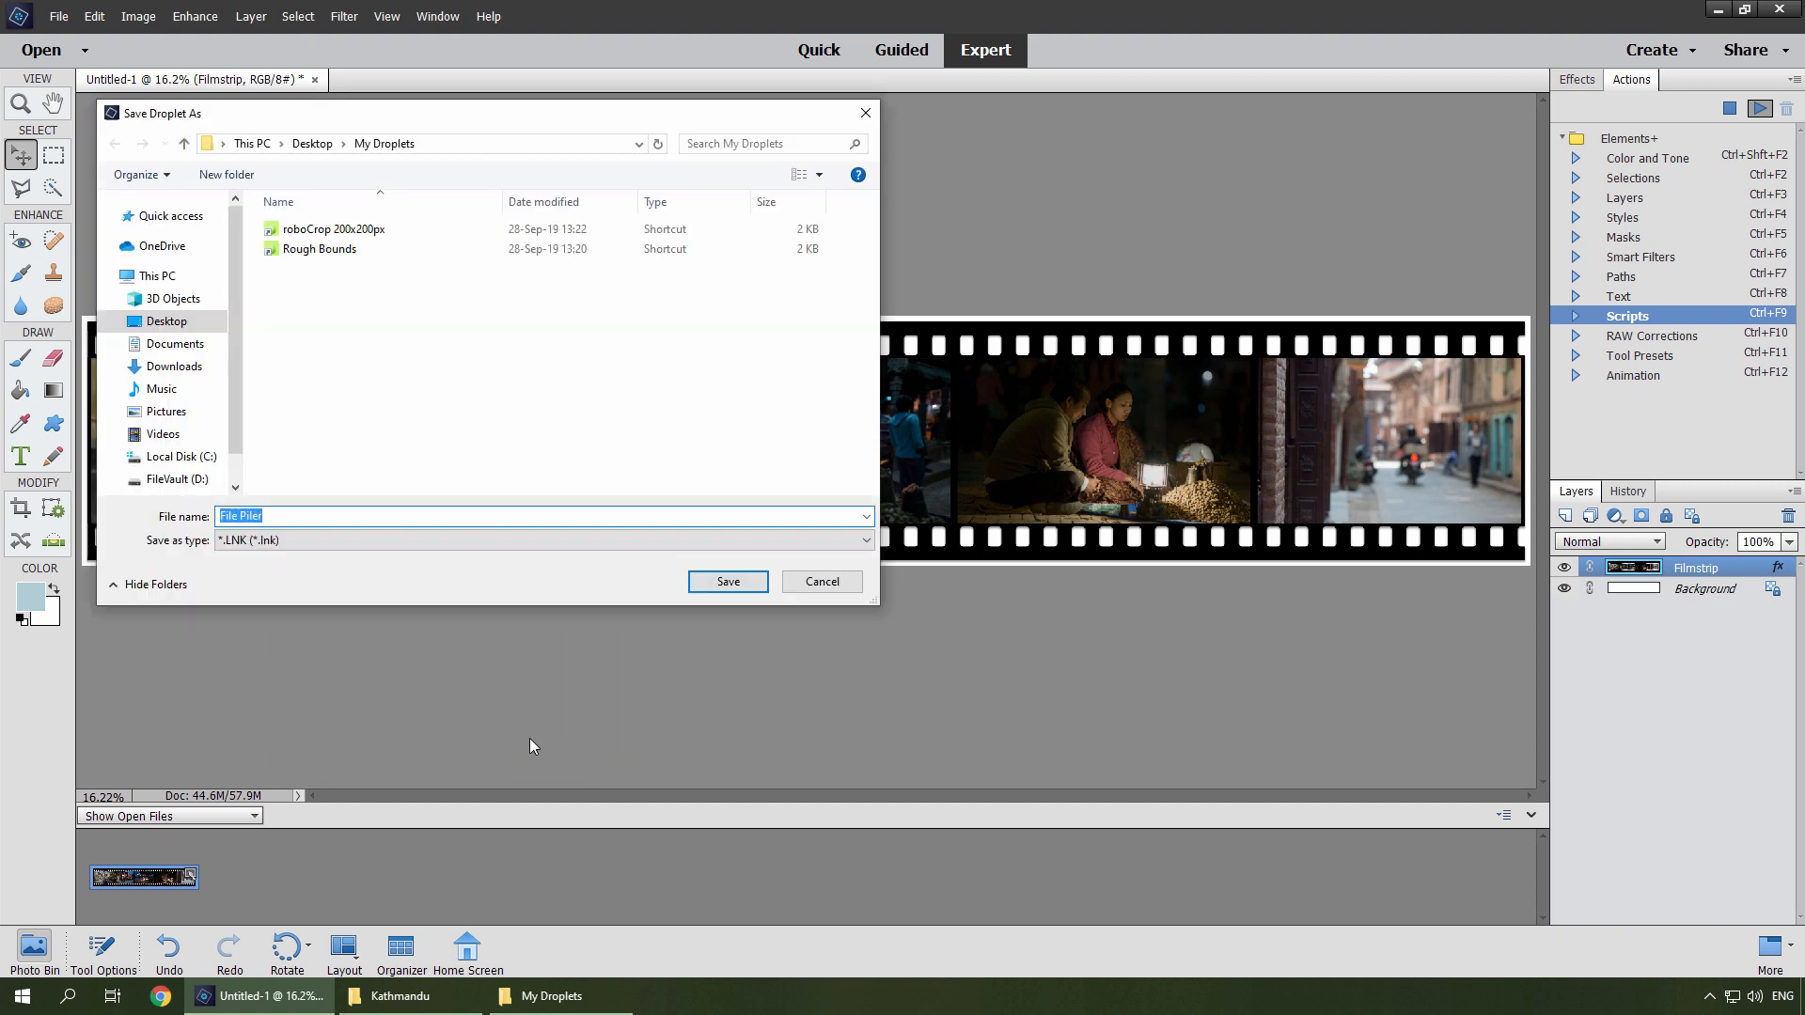
{"action": "left_click", "coordinate": [729, 583]}
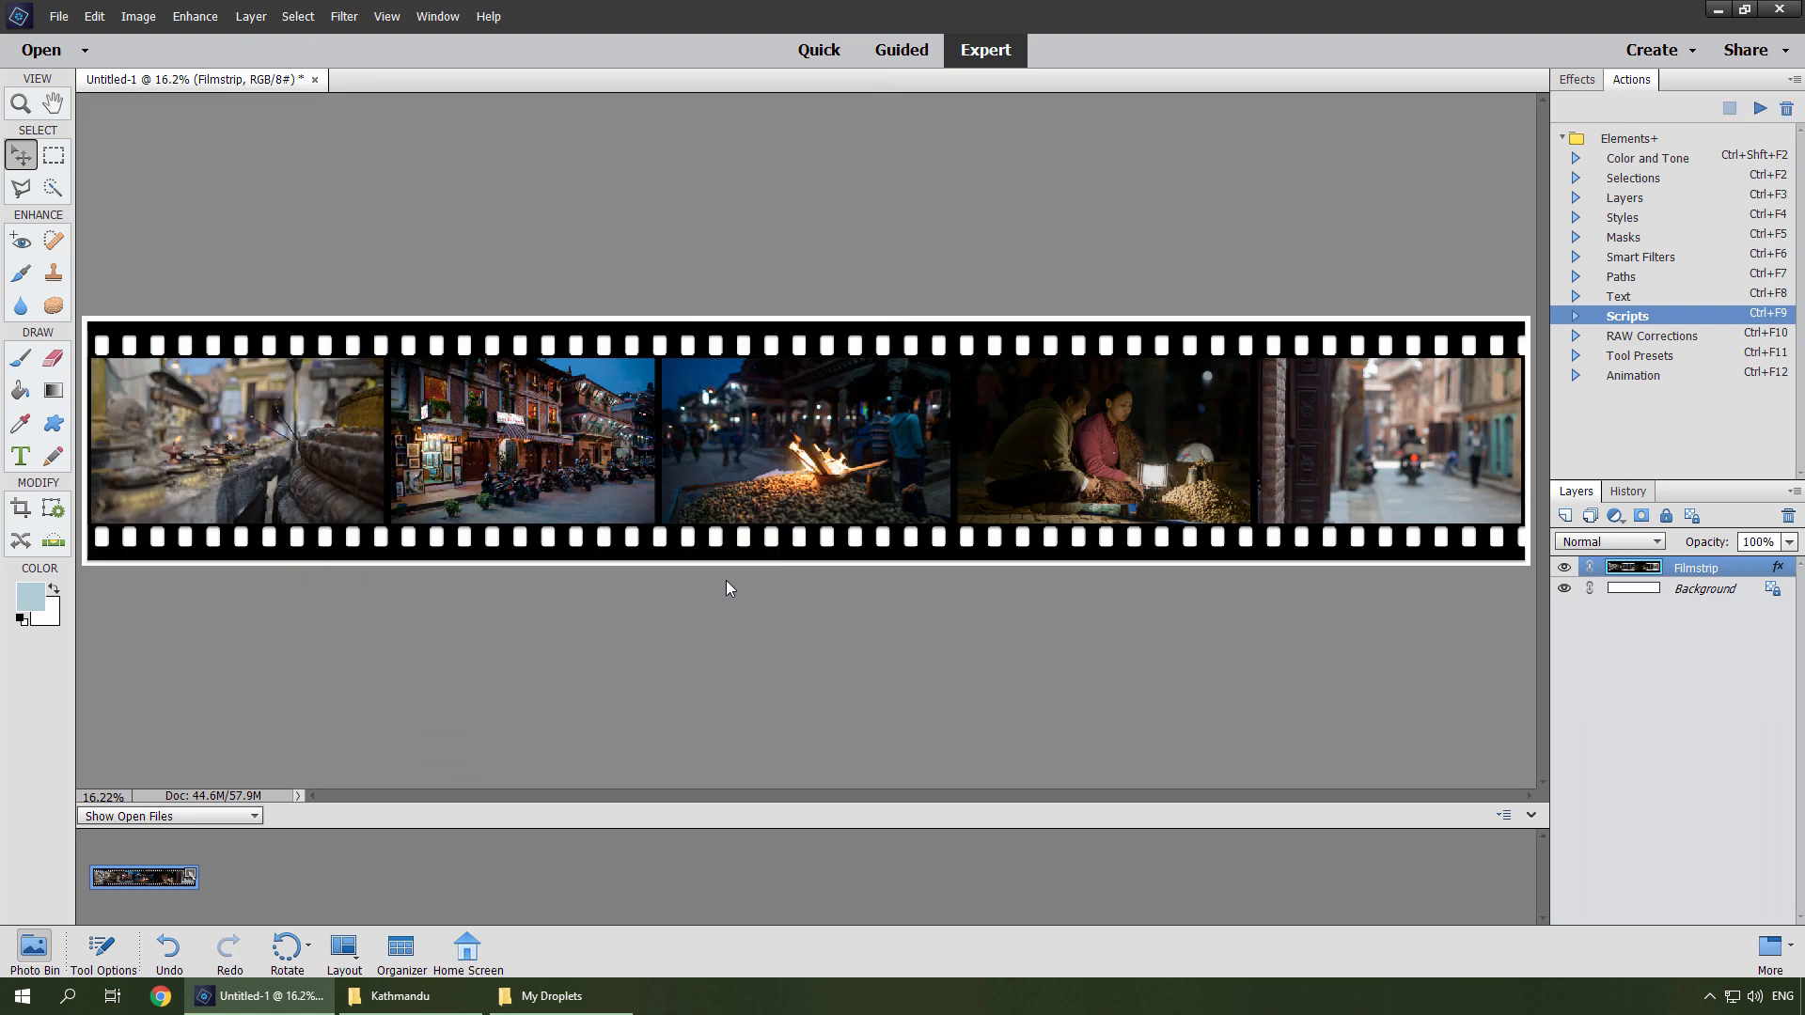
Drop the TimeLapse-2 folder from Places\Altay onto the File Piler droplet and scroll through the resulting layers.
{"action": "left_click", "coordinate": [1714, 10]}
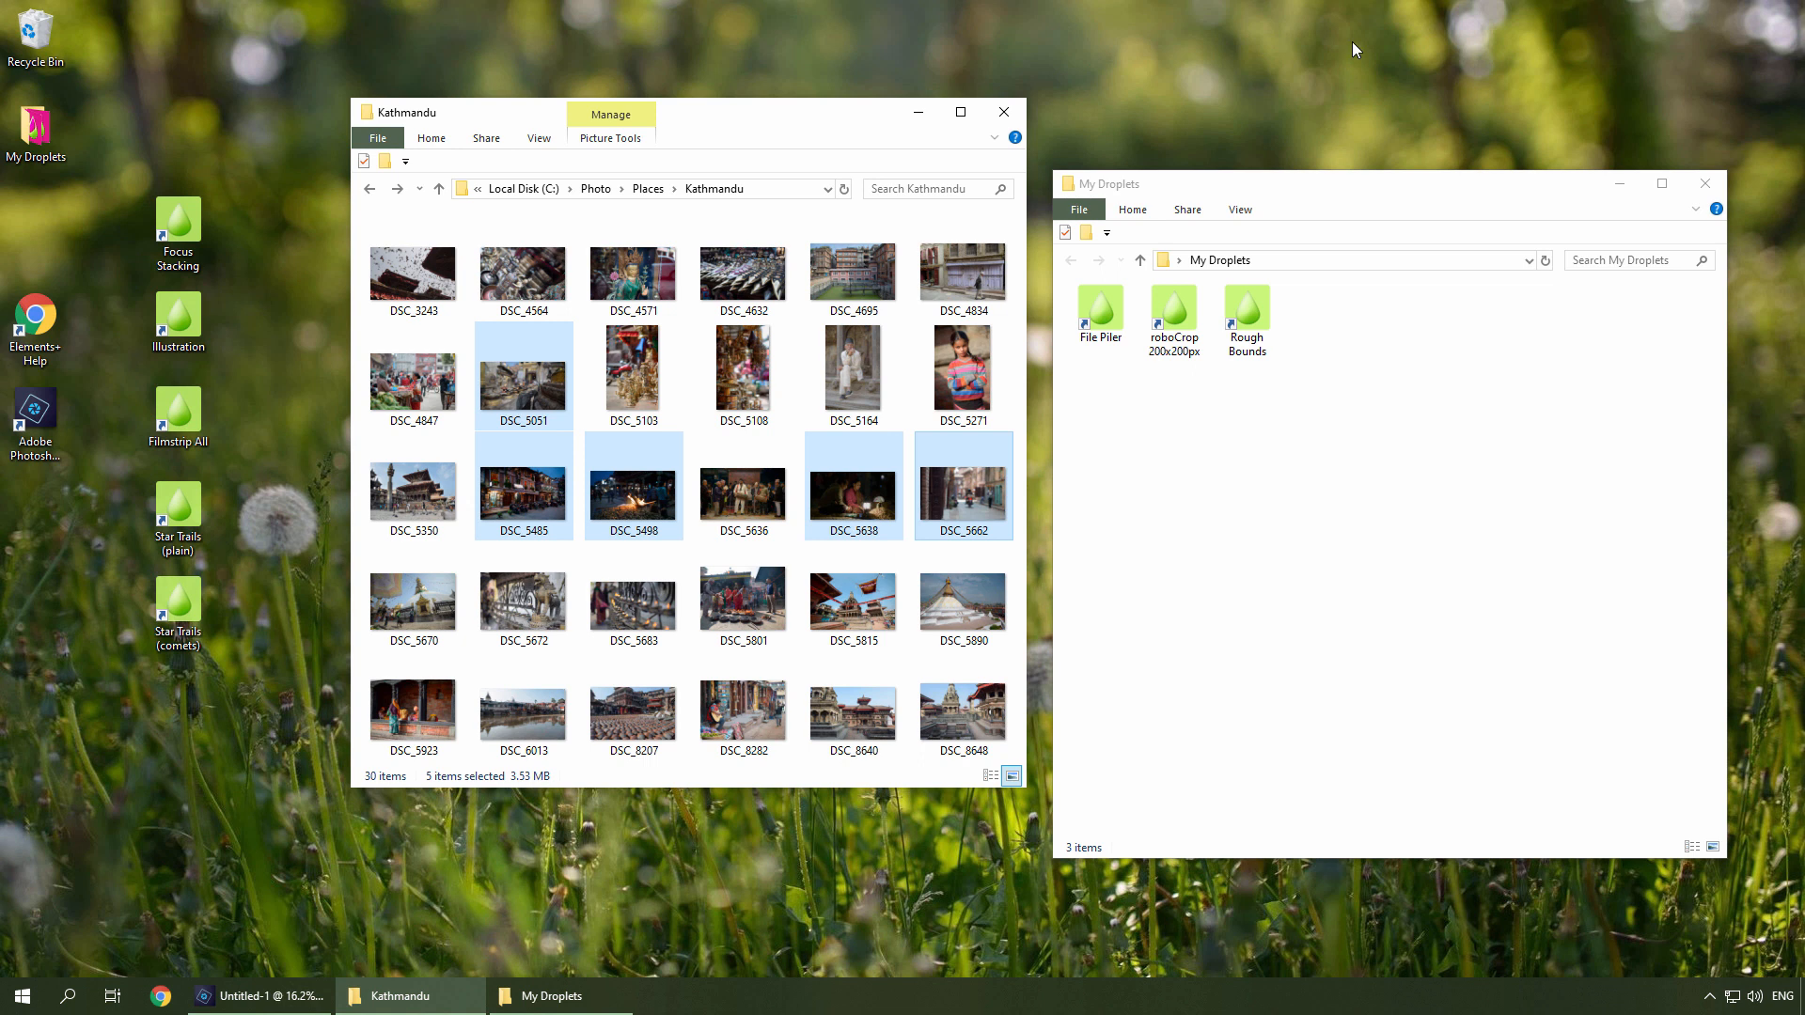
{"action": "left_click", "coordinate": [674, 188]}
{"action": "left_click", "coordinate": [687, 236]}
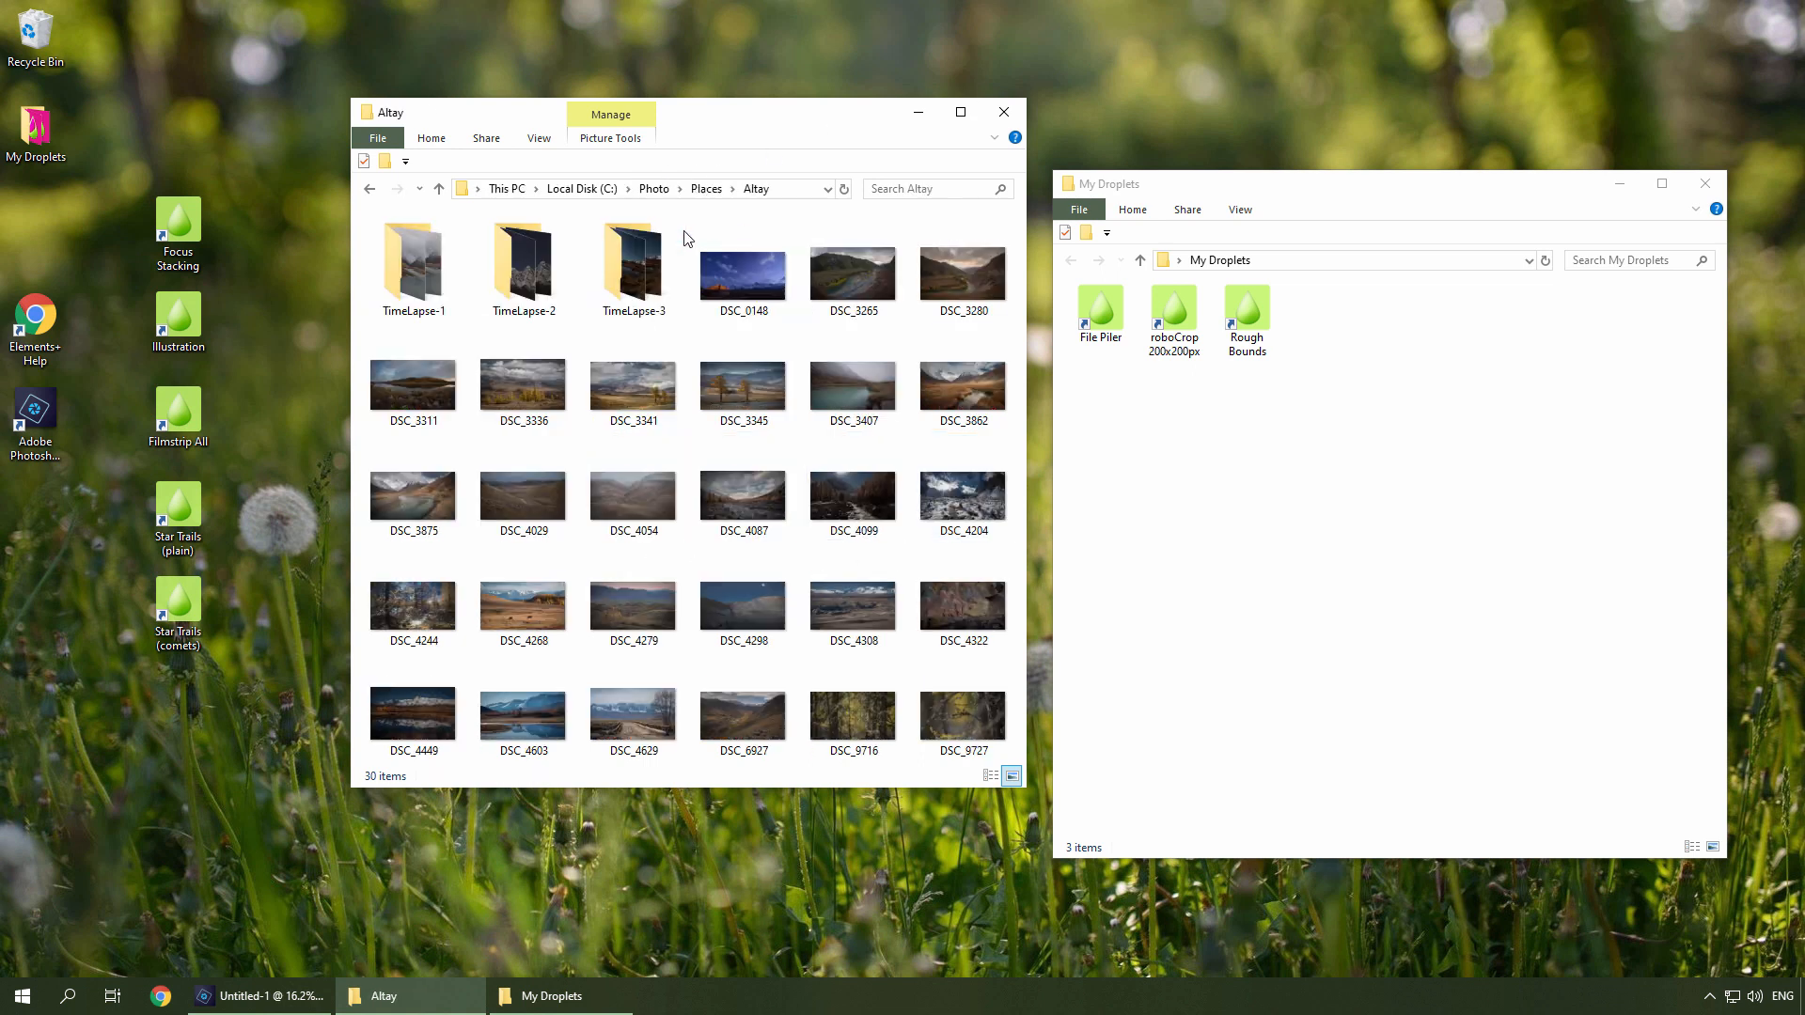
{"action": "left_click", "coordinate": [519, 278]}
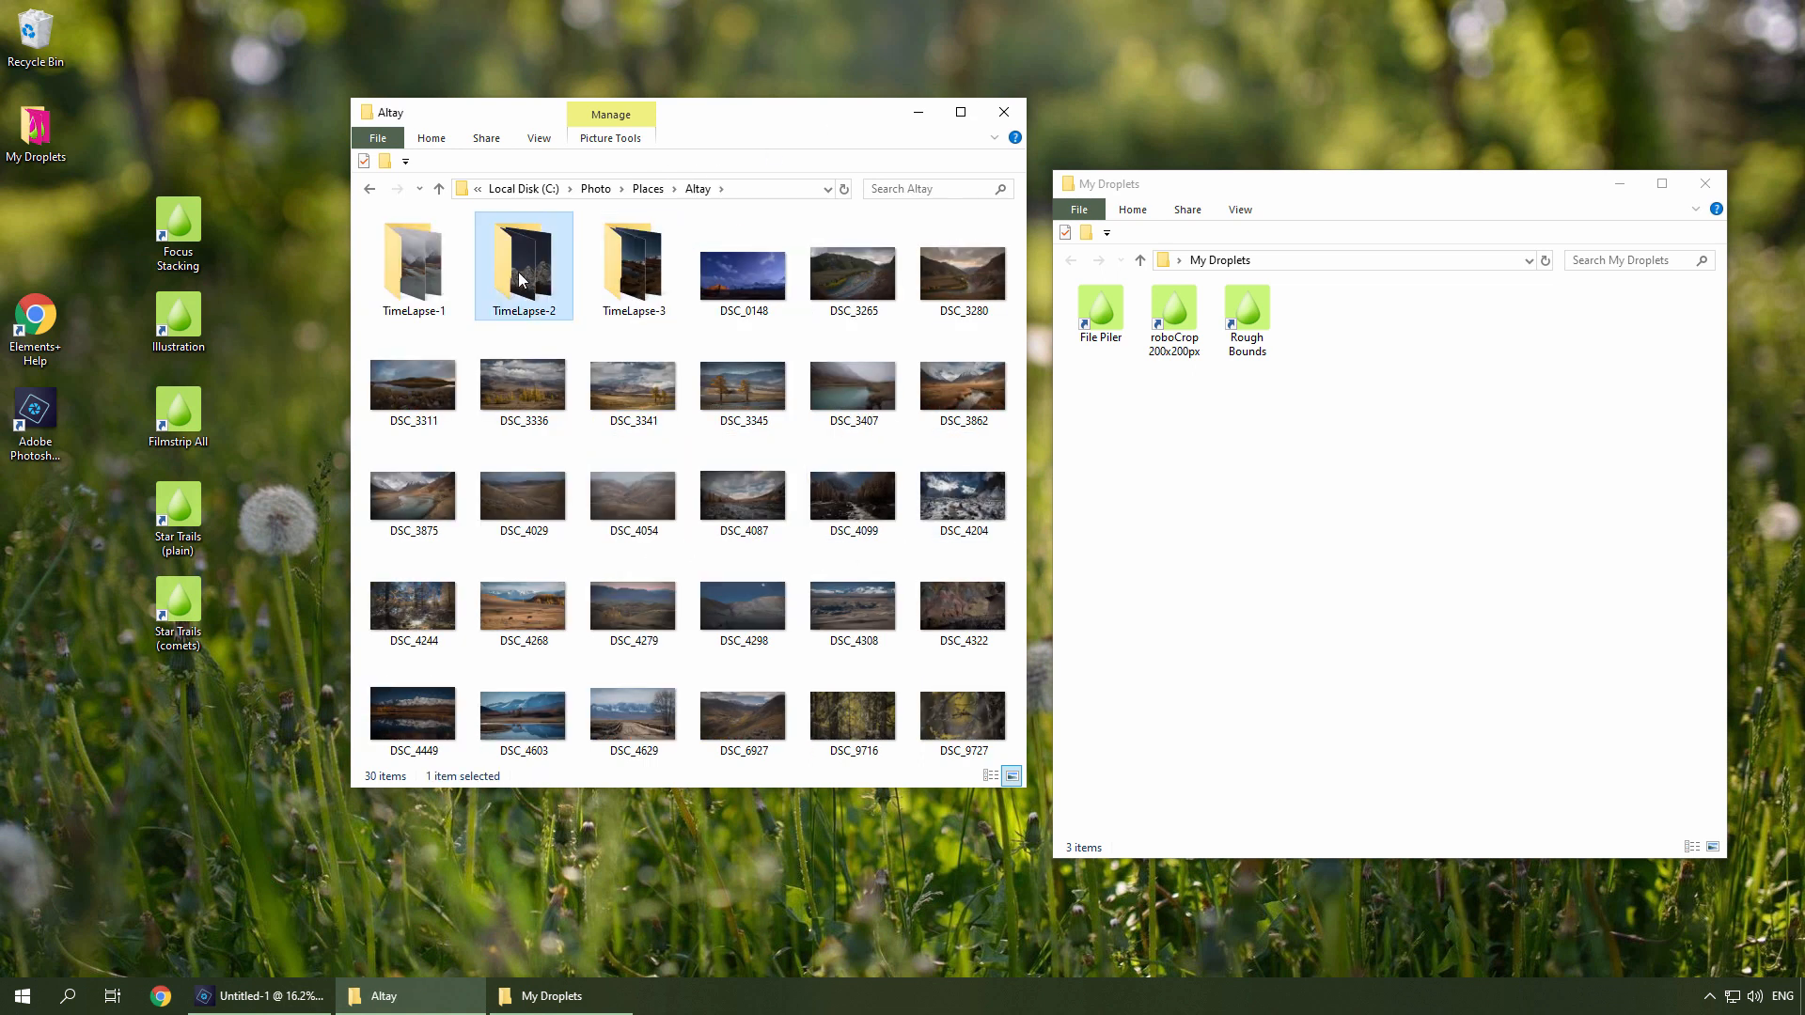
{"action": "left_click_drag", "start_coordinate": [520, 278], "coordinate": [1098, 349]}
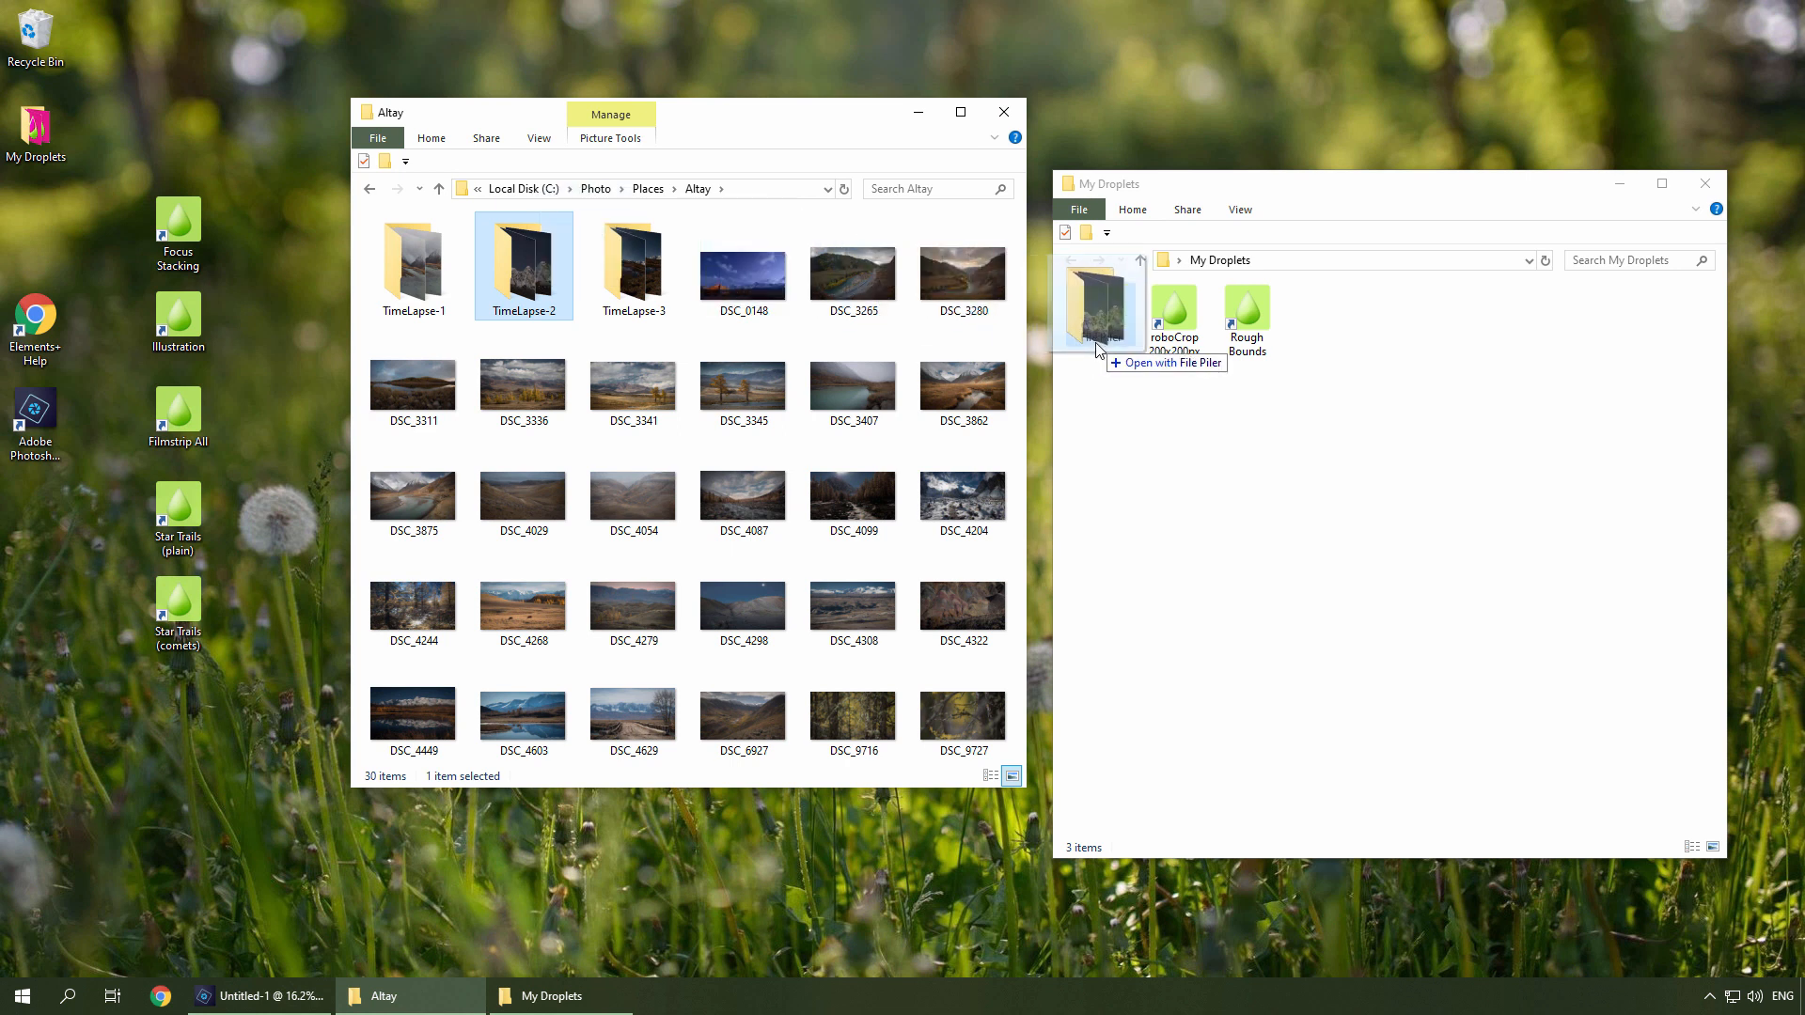
{"action": "left_click_drag", "start_coordinate": [1098, 349], "coordinate": [1098, 349]}
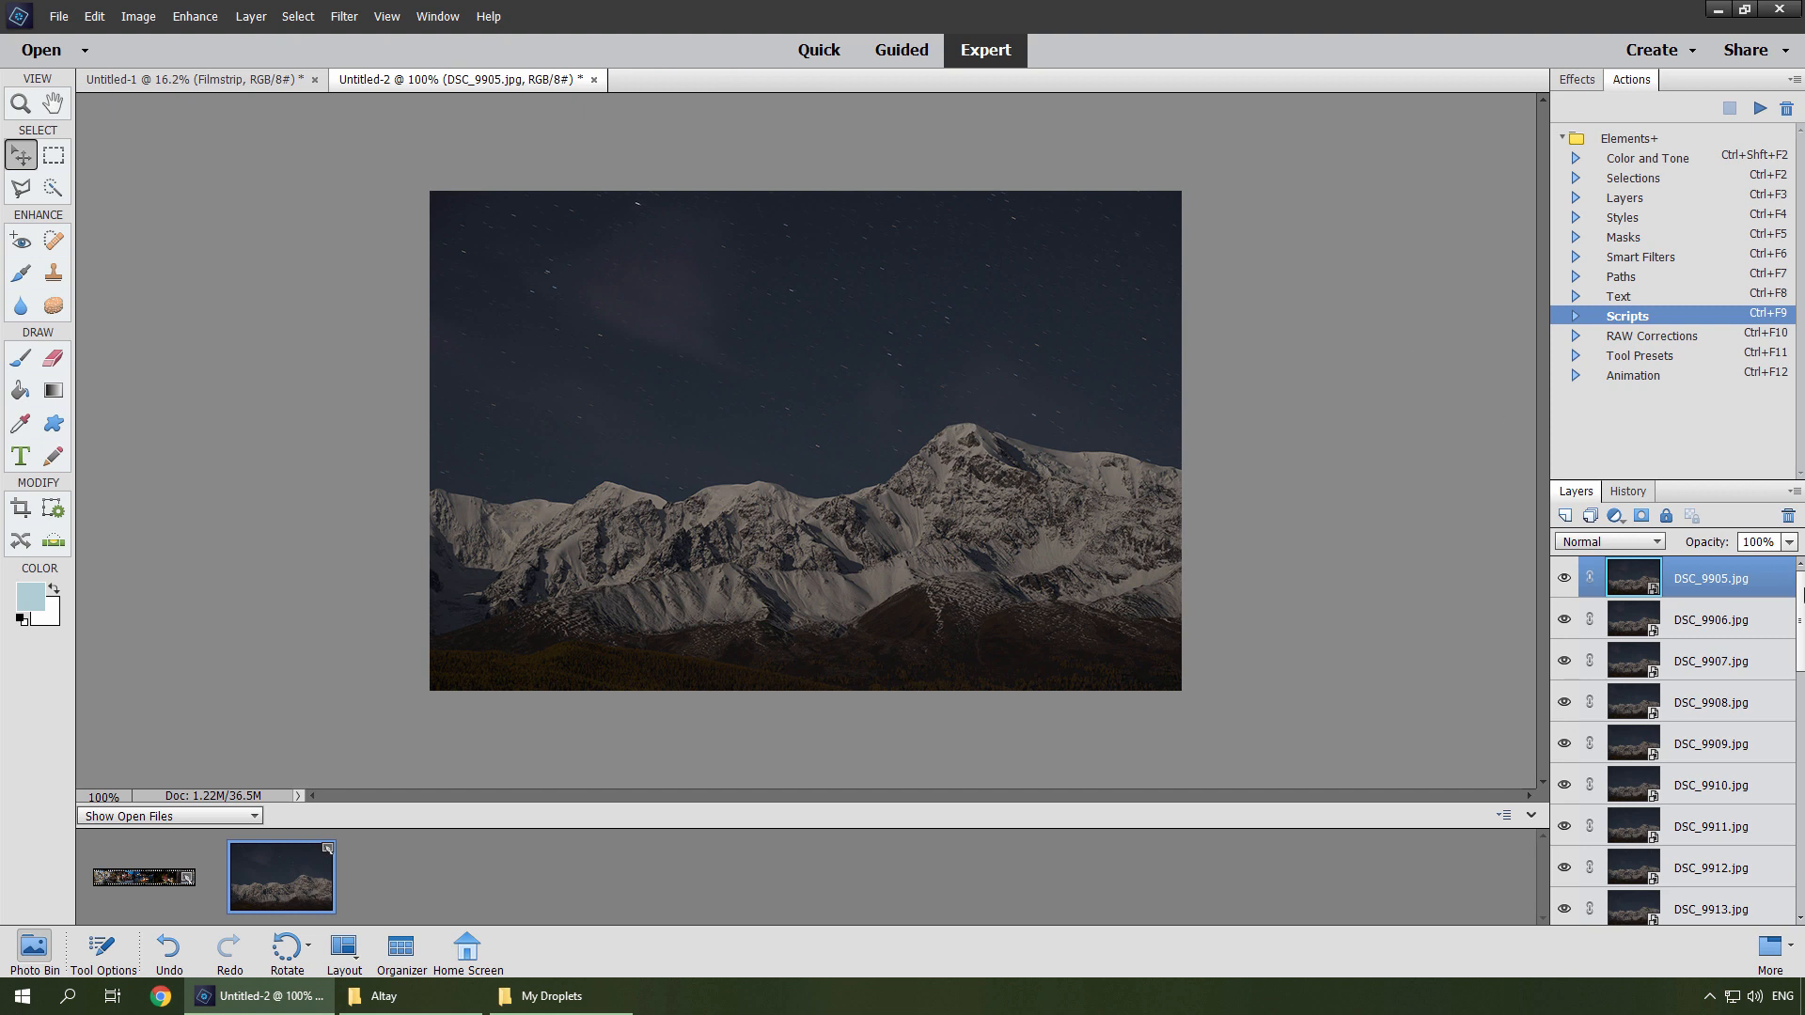
{"action": "left_click_drag", "start_coordinate": [1801, 592], "coordinate": [1786, 881]}
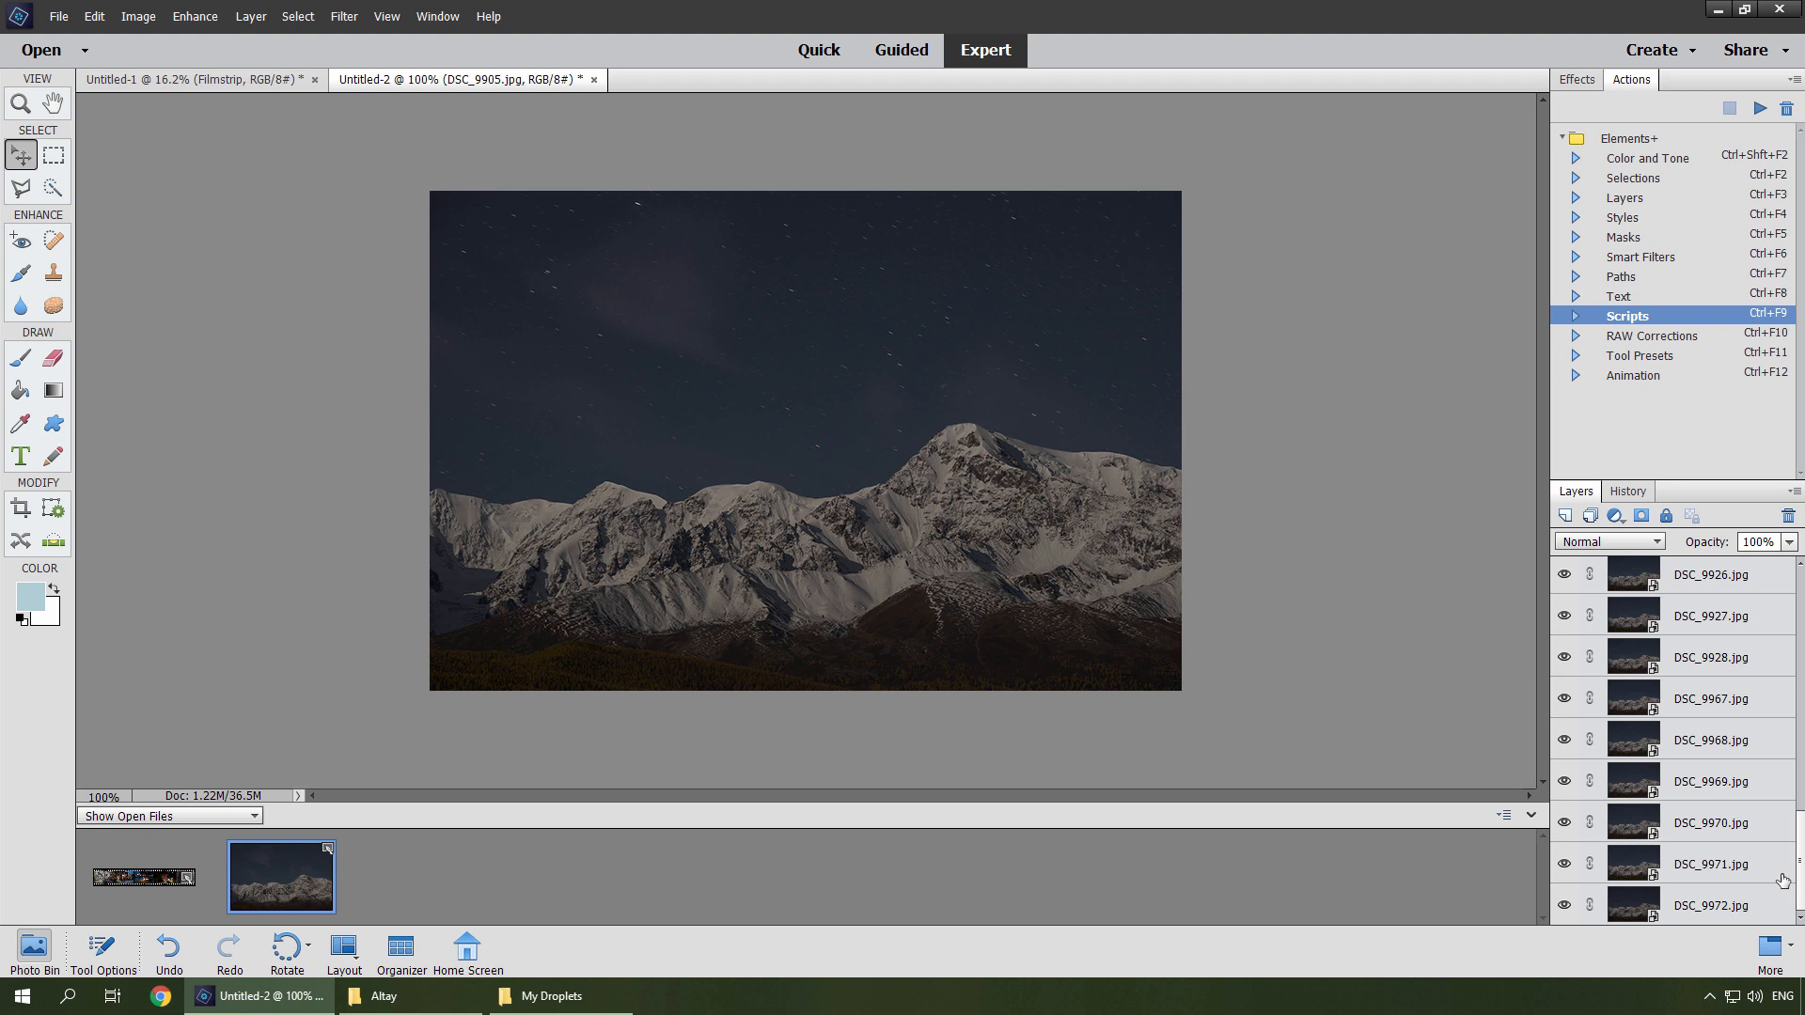